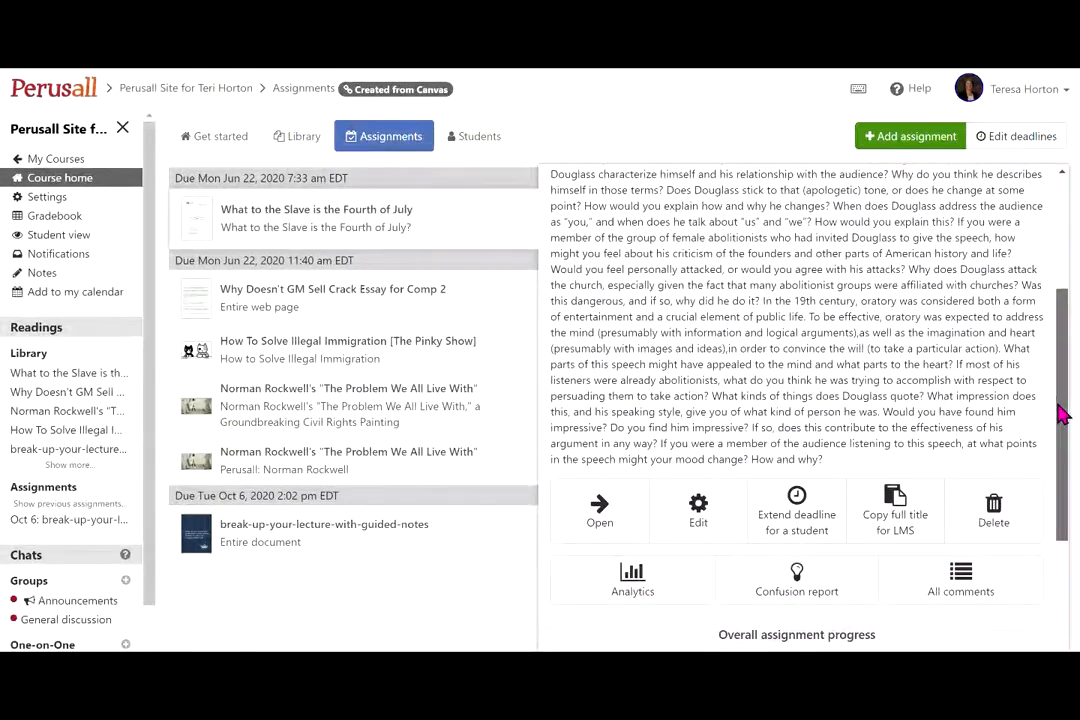
# Step: Open the "What to the Slave is the Fourth of July" assignment, bring up a blank comment on the opening salutation, and dismiss it
pyautogui.click(602, 520)
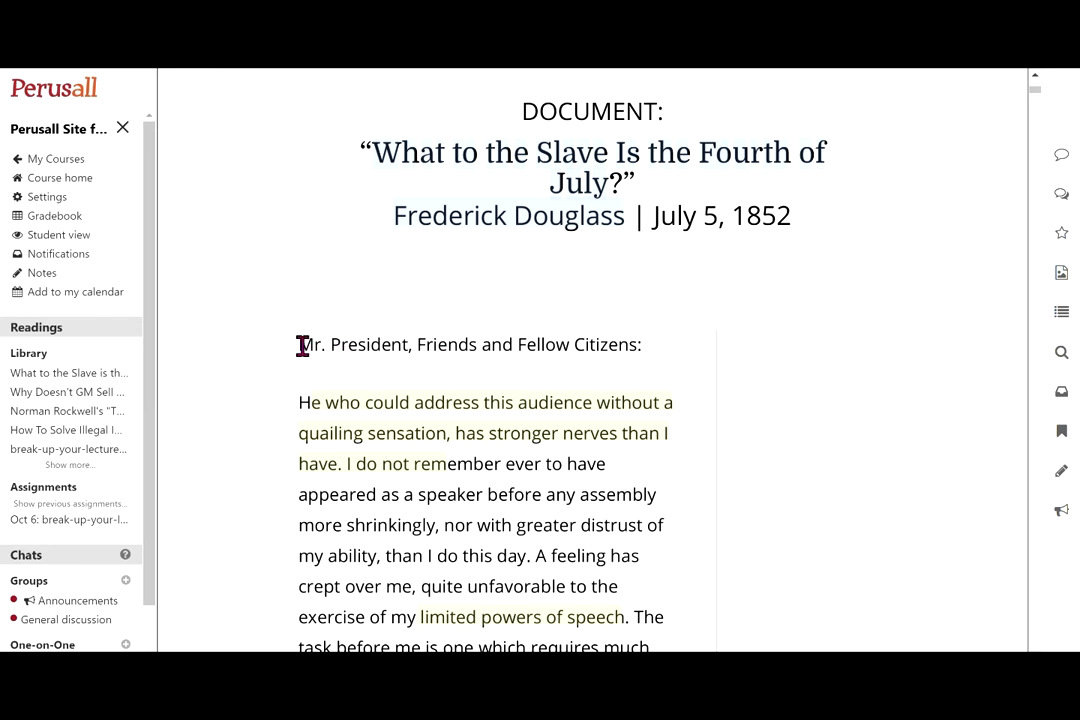
pyautogui.moveTo(298, 345); pyautogui.dragTo(340, 344)
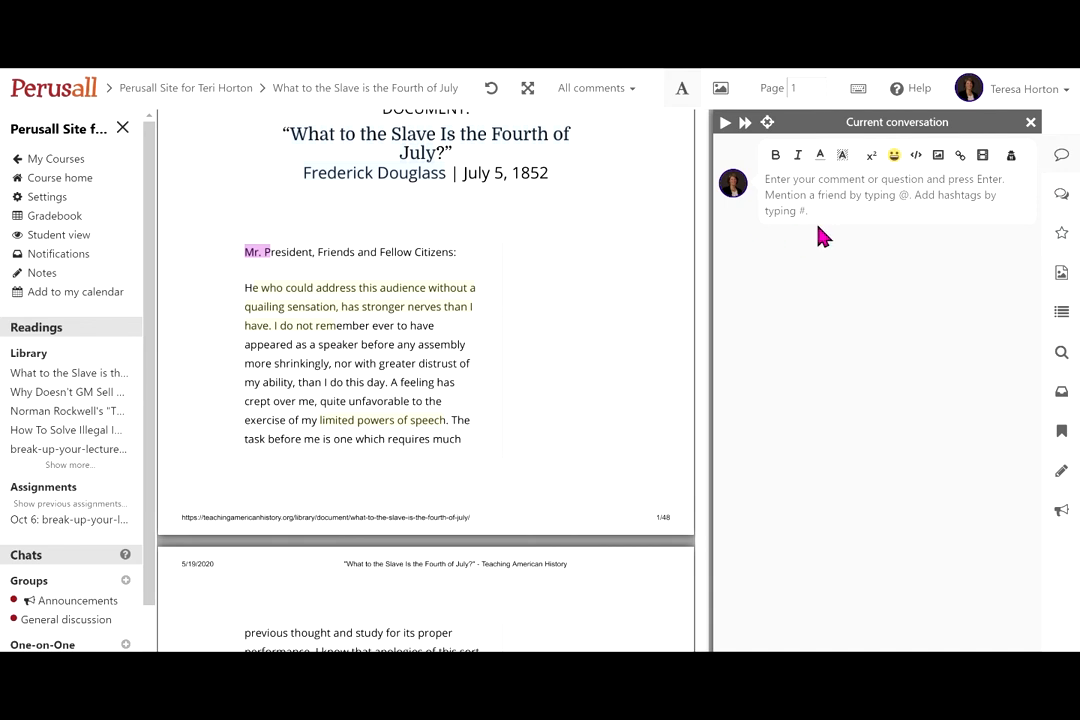
pyautogui.click(800, 162)
pyautogui.click(1030, 122)
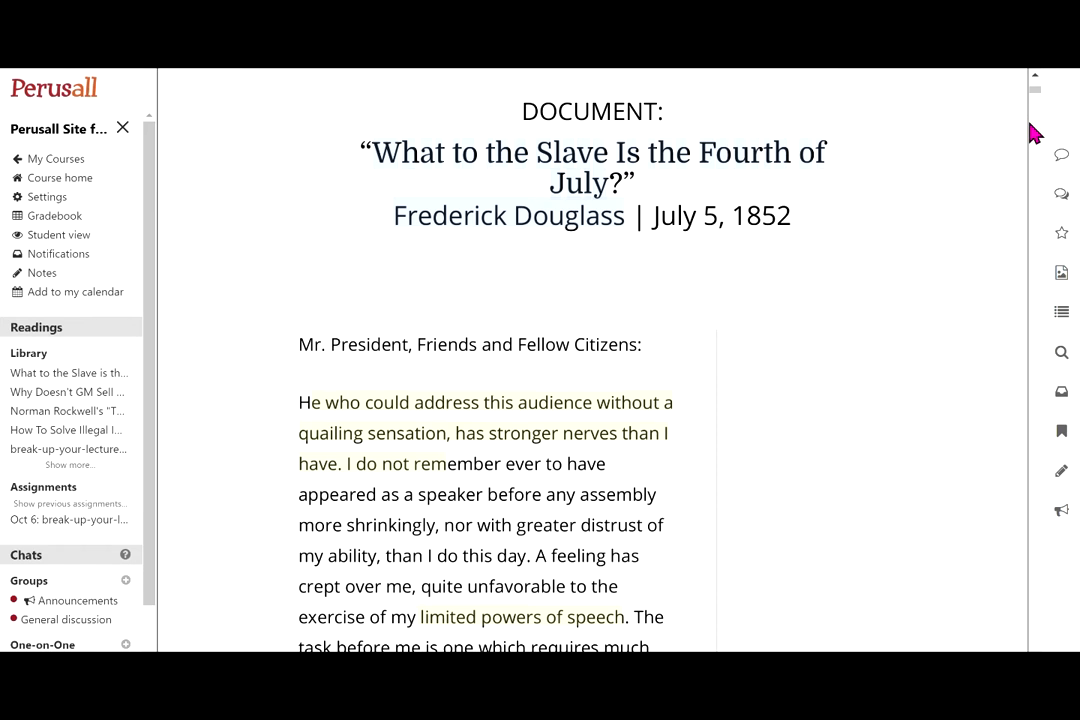
# Step: View the comment threads attached to the highlighted first sentence and the phrase "limited powers of speech"
pyautogui.click(548, 416)
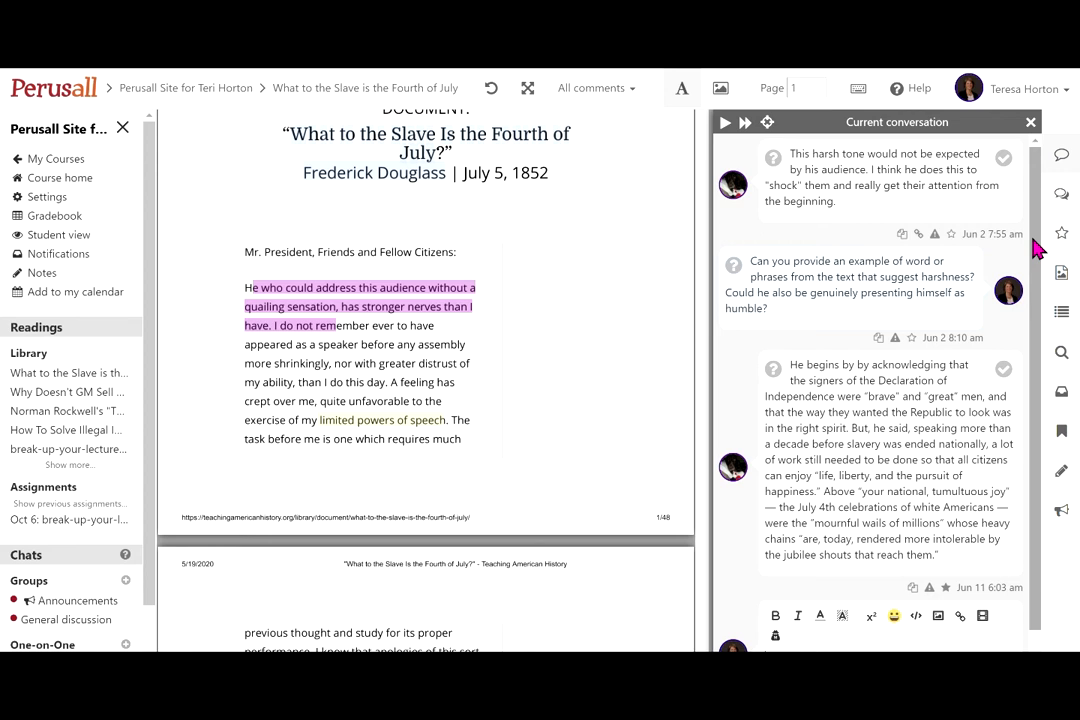
pyautogui.click(1031, 123)
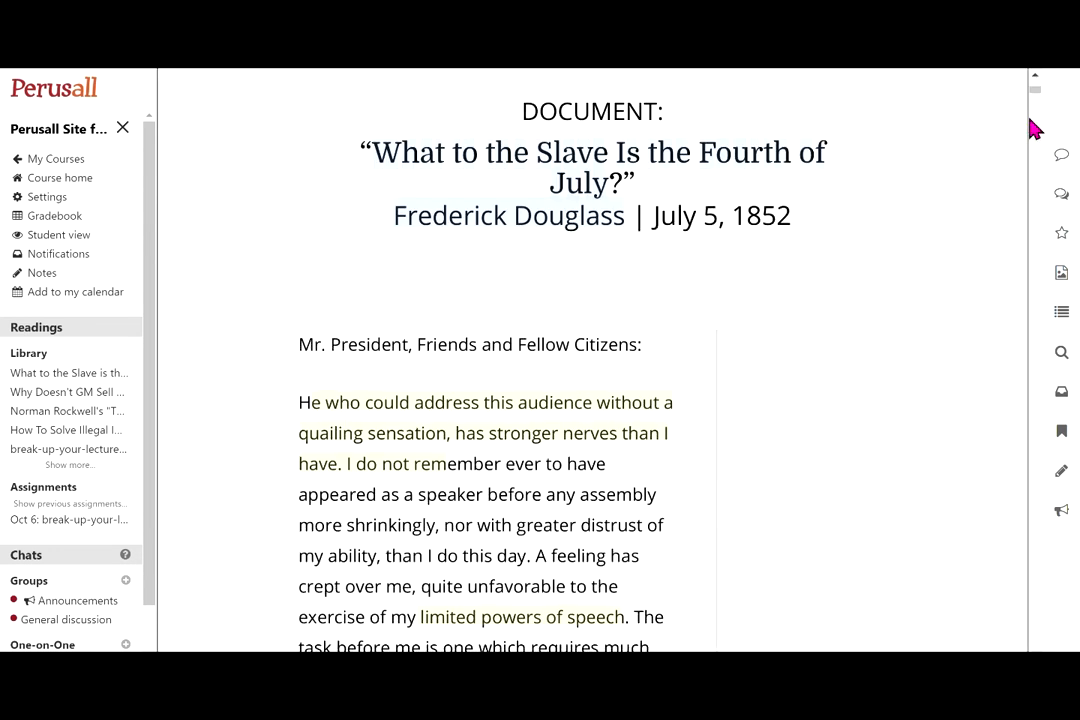
pyautogui.moveTo(545, 622)
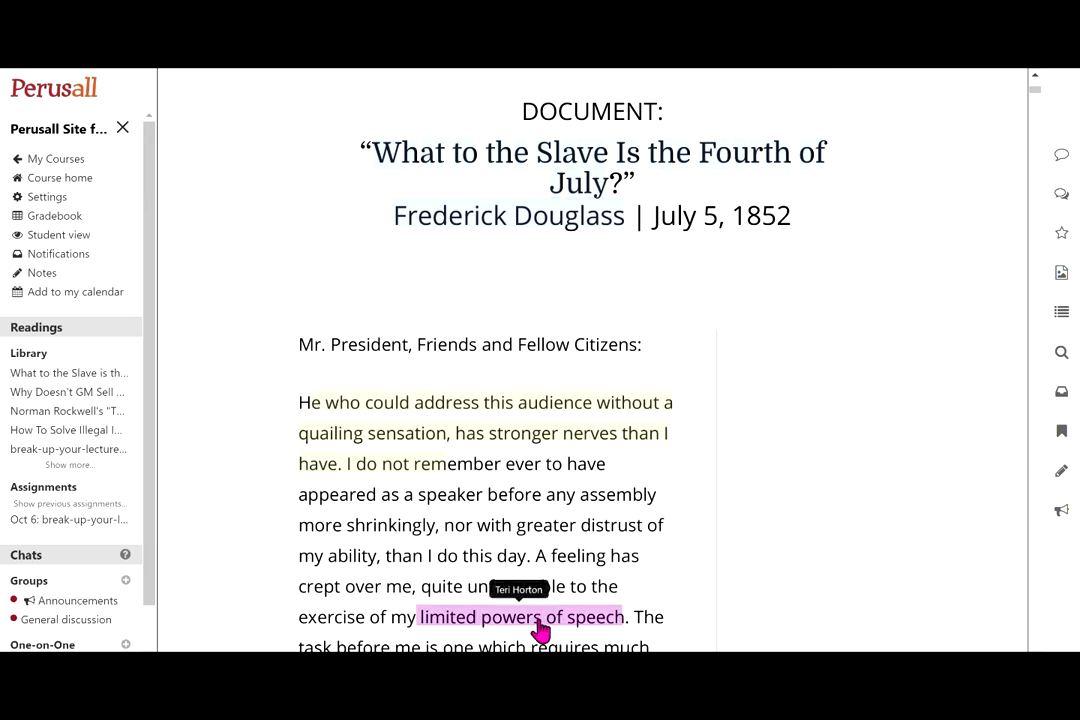
pyautogui.click(540, 630)
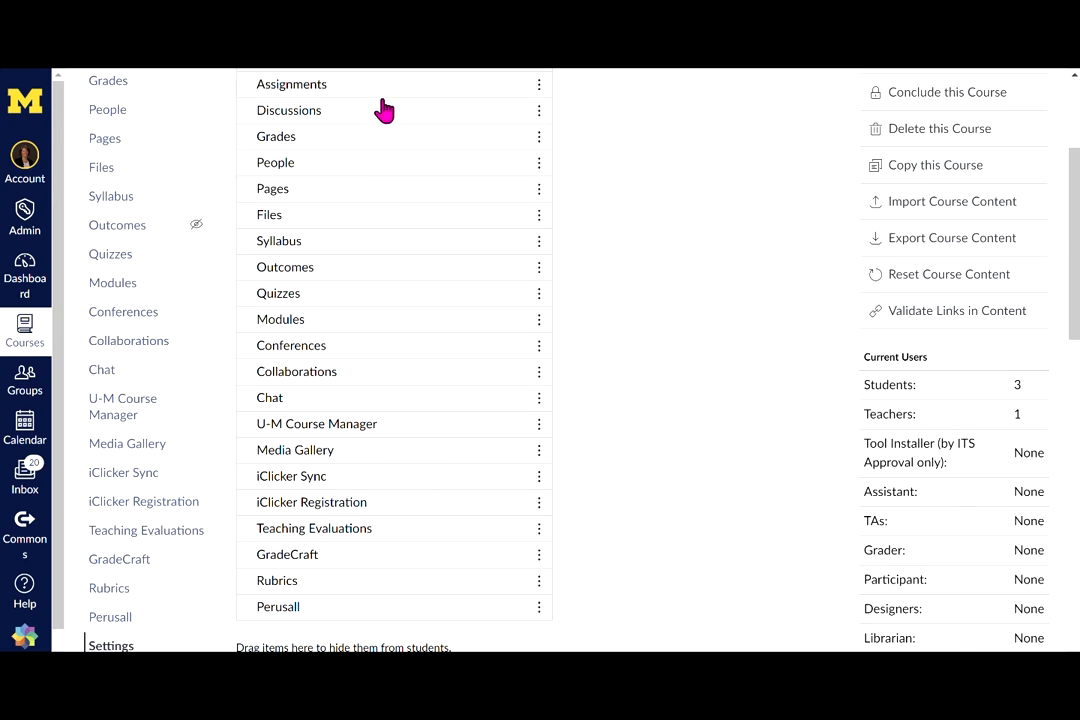
# Step: In the Canvas course navigation settings, check the options for the Perusall entry and look through the disabled items
pyautogui.click(540, 608)
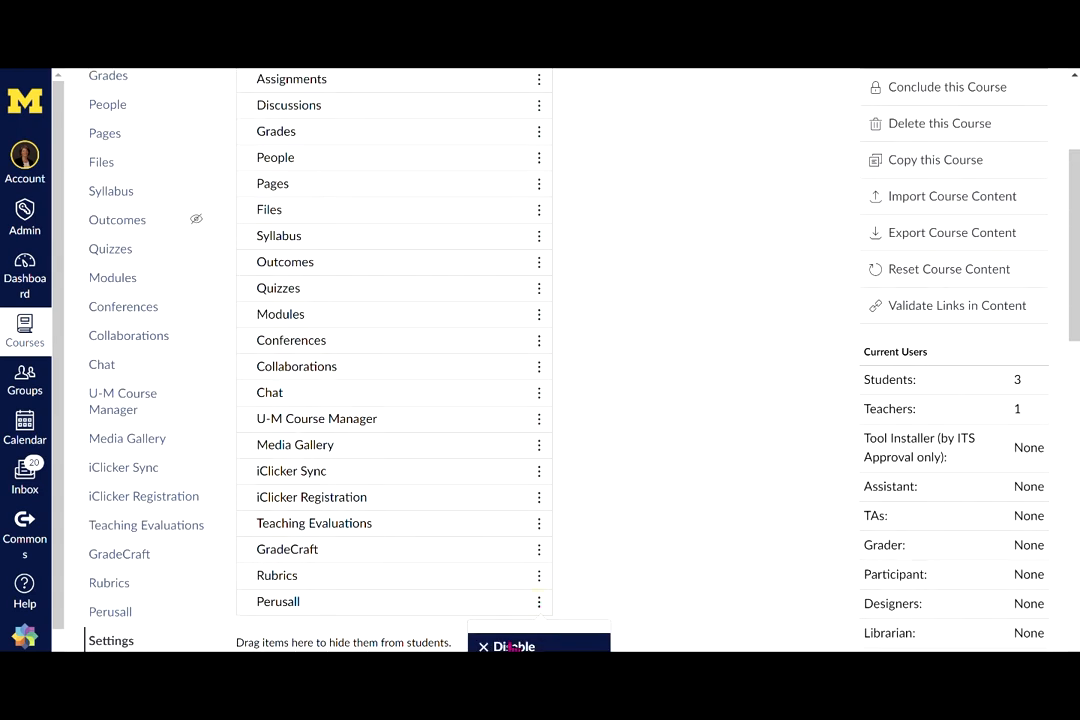
pyautogui.scroll(-3, 1075, 289)
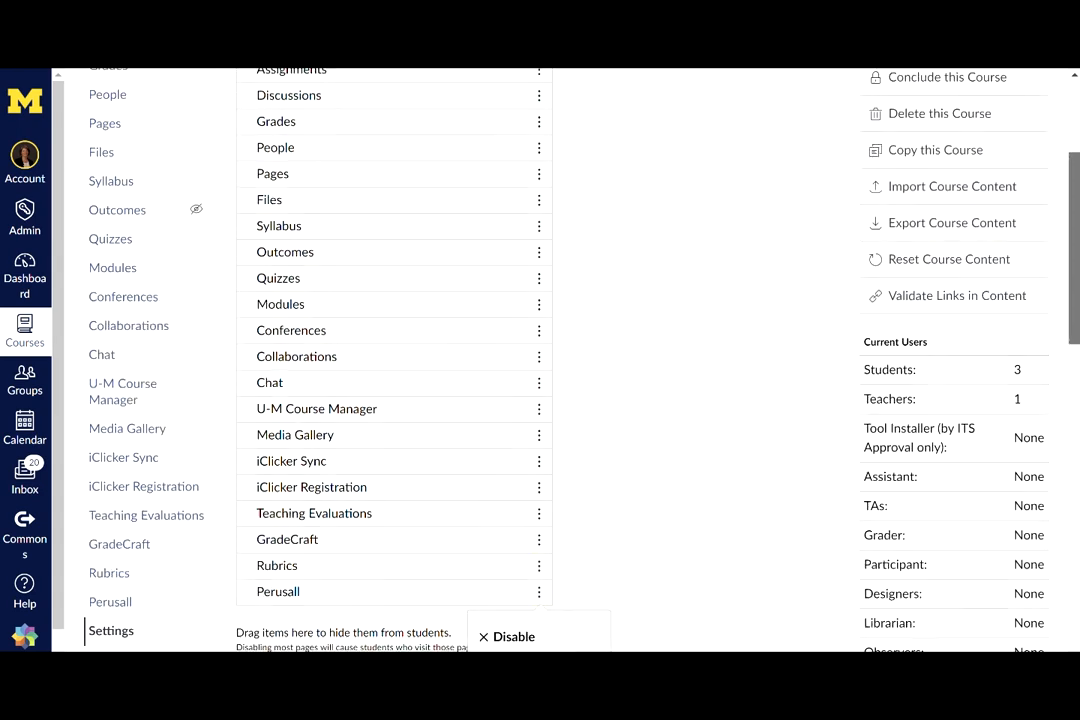
pyautogui.scroll(-9, 1068, 612)
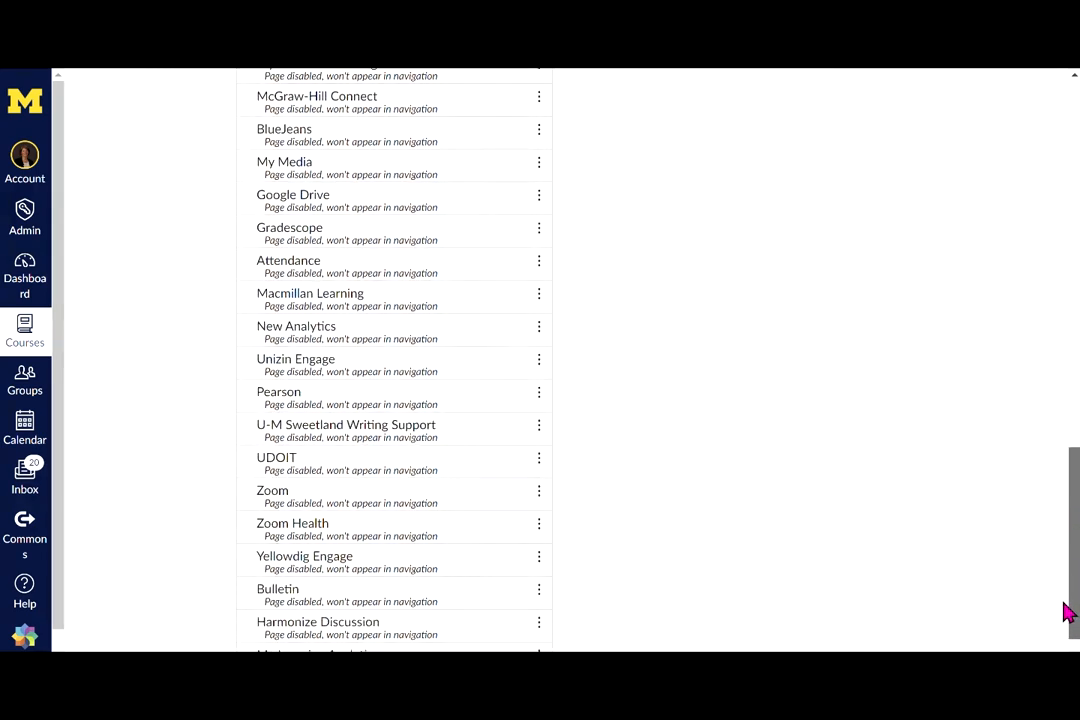
pyautogui.scroll(10, 957, 340)
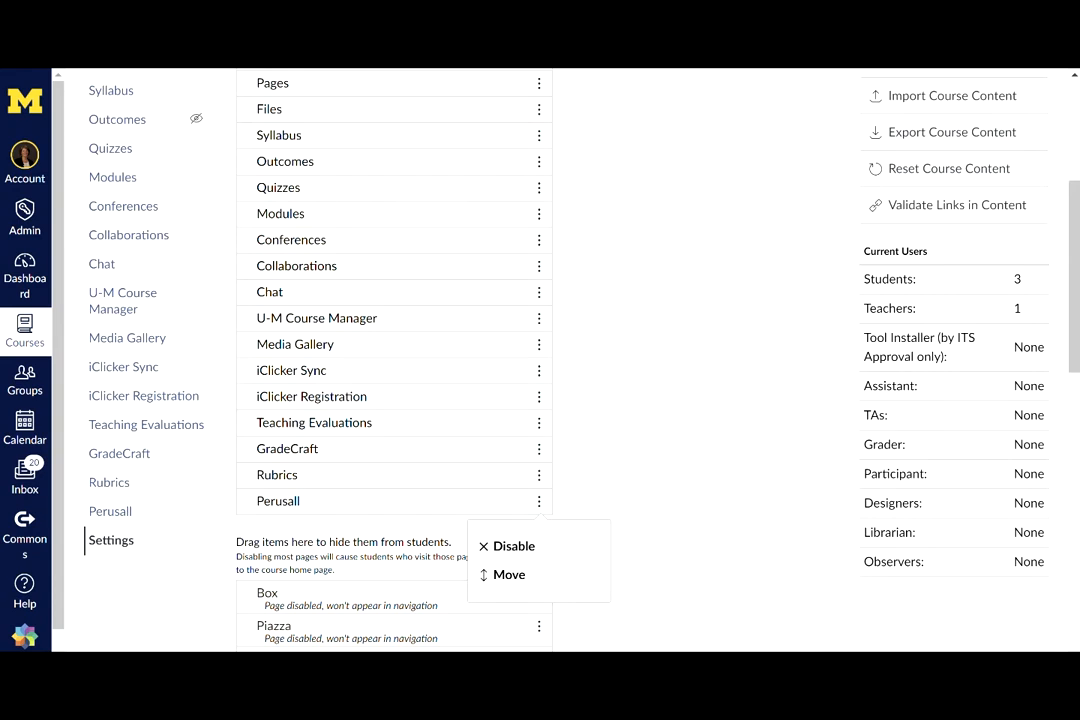
# Step: Launch Perusall from the Canvas course and set its score release to "only after instructor manually releases them in the Gradebook"
pyautogui.click(112, 512)
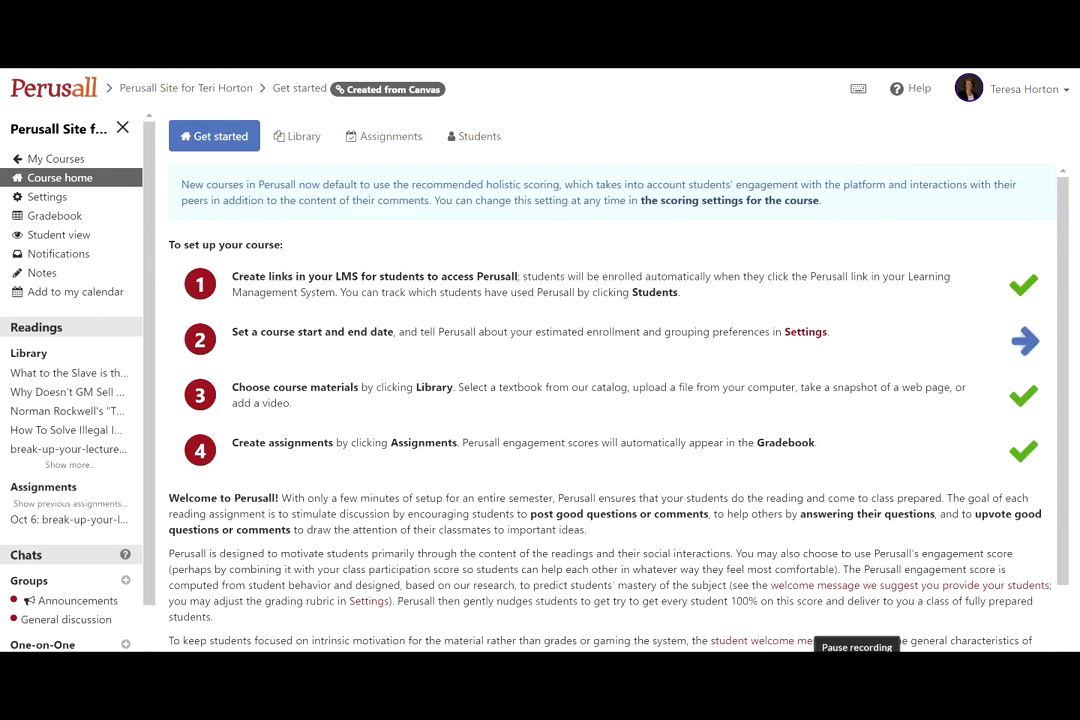
pyautogui.click(52, 197)
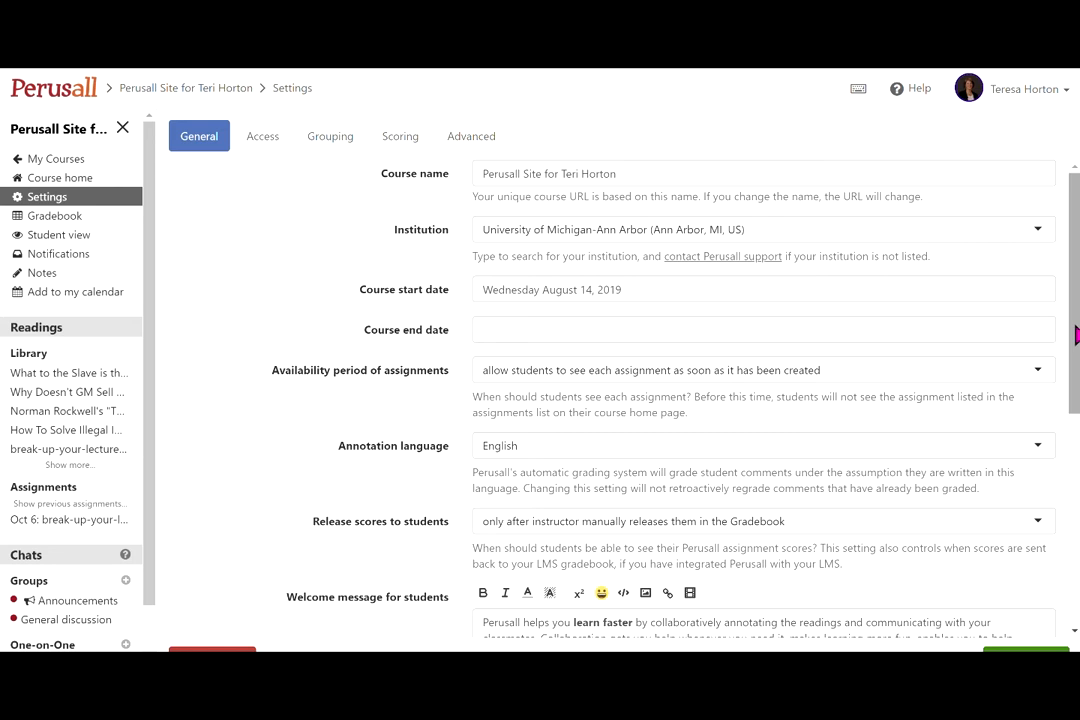
pyautogui.moveTo(1076, 335); pyautogui.dragTo(1077, 443)
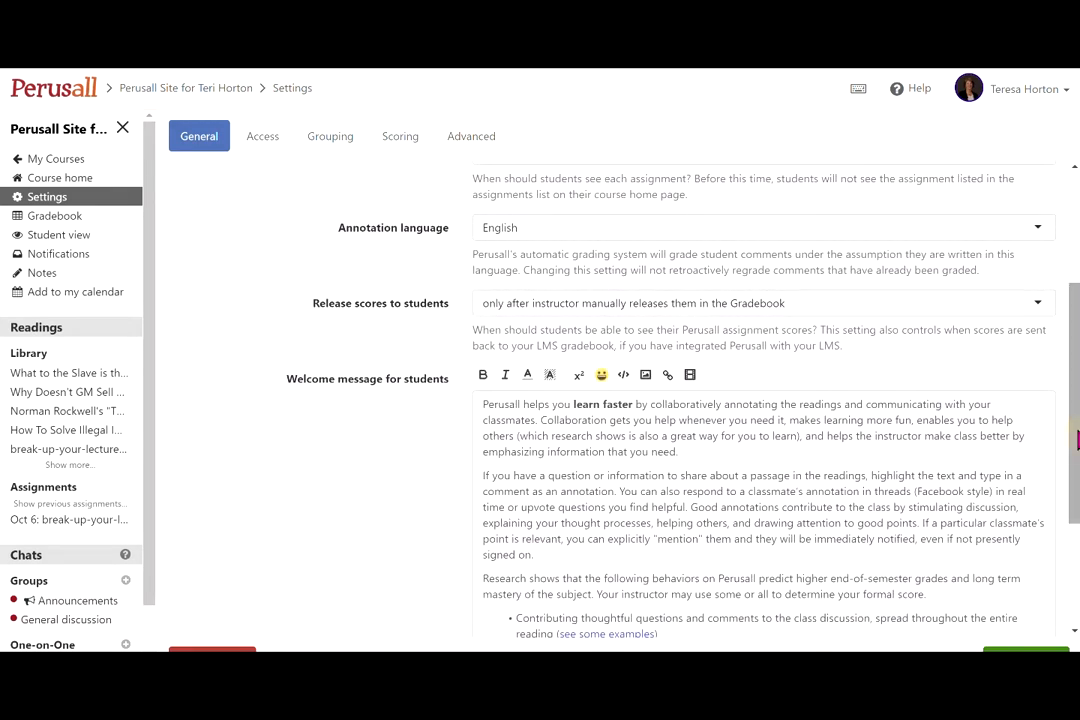
pyautogui.click(1038, 305)
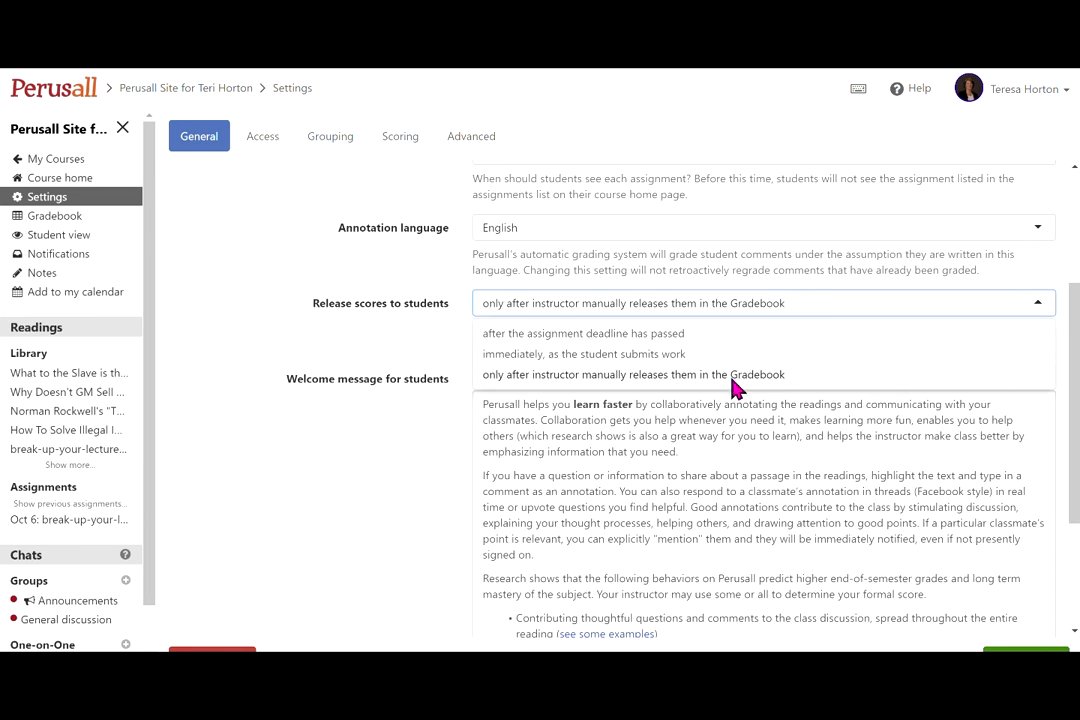
pyautogui.click(733, 386)
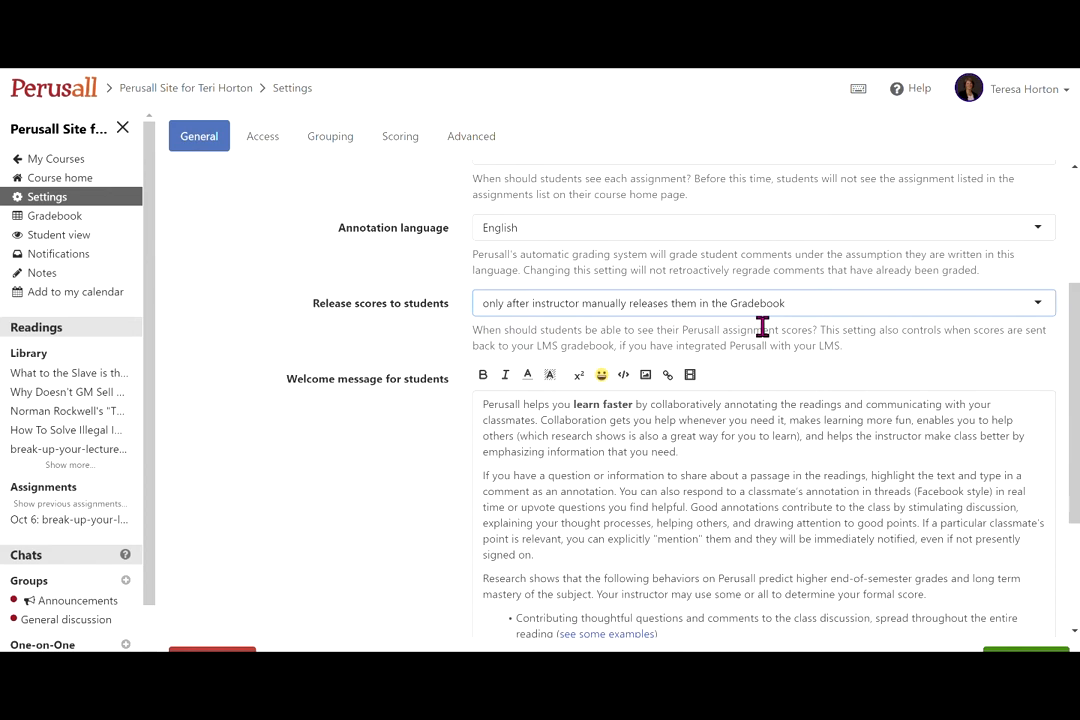
# Step: Review the welcome message for students and the course's access and grouping settings
pyautogui.moveTo(1072, 417); pyautogui.dragTo(1072, 497)
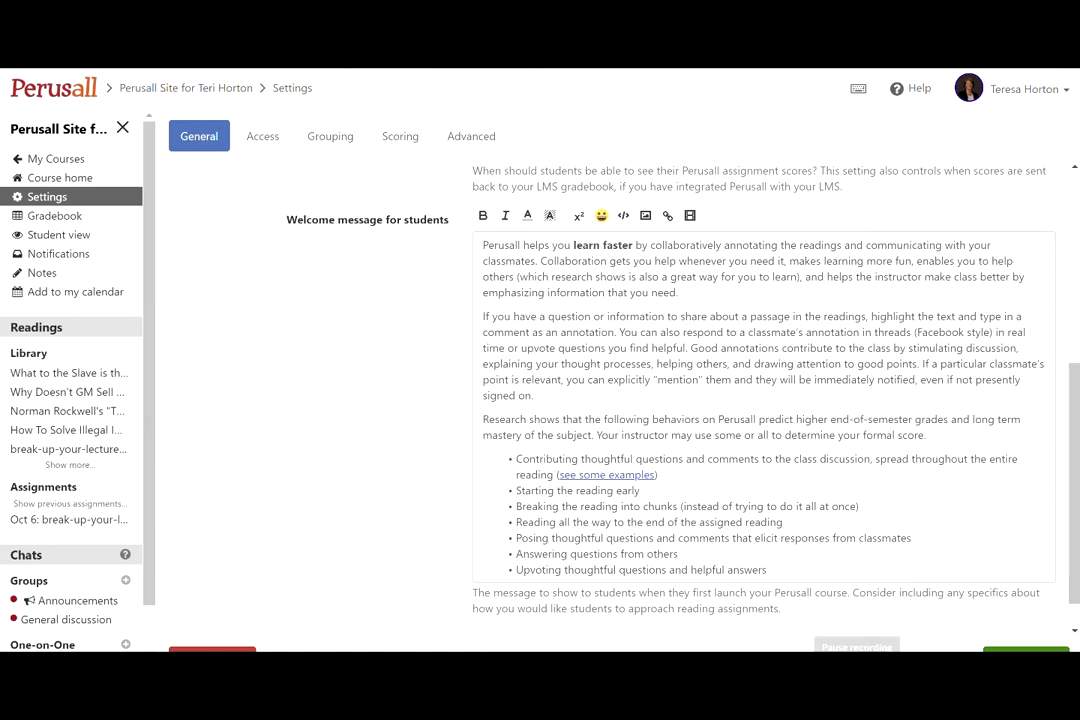
pyautogui.click(262, 136)
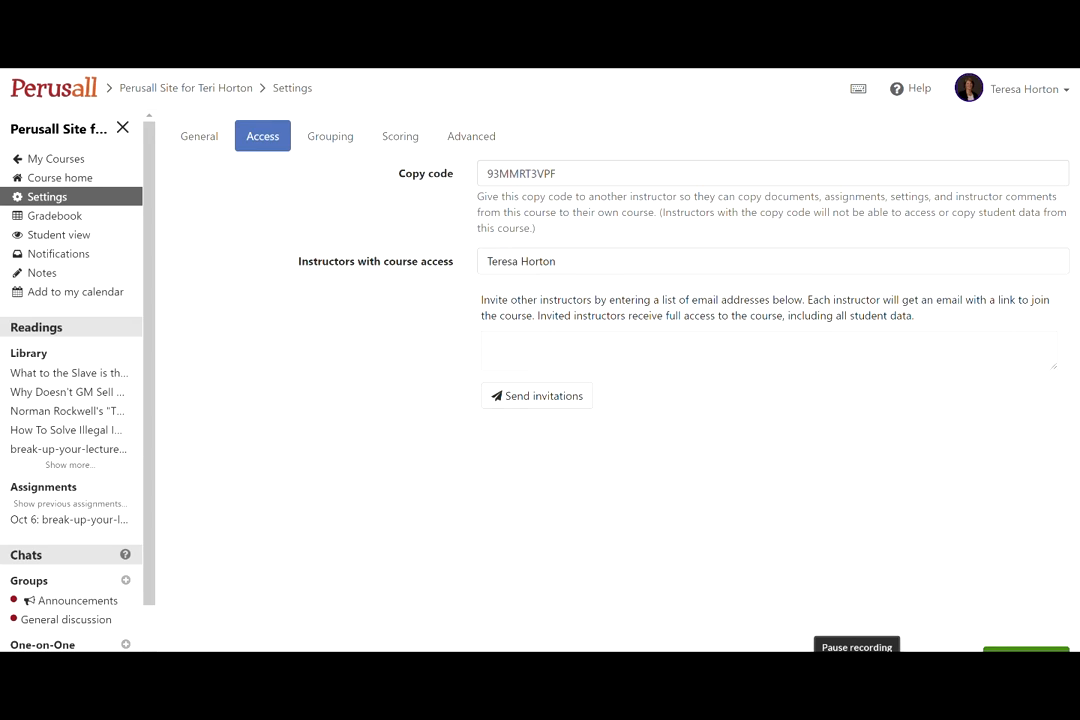
pyautogui.click(330, 136)
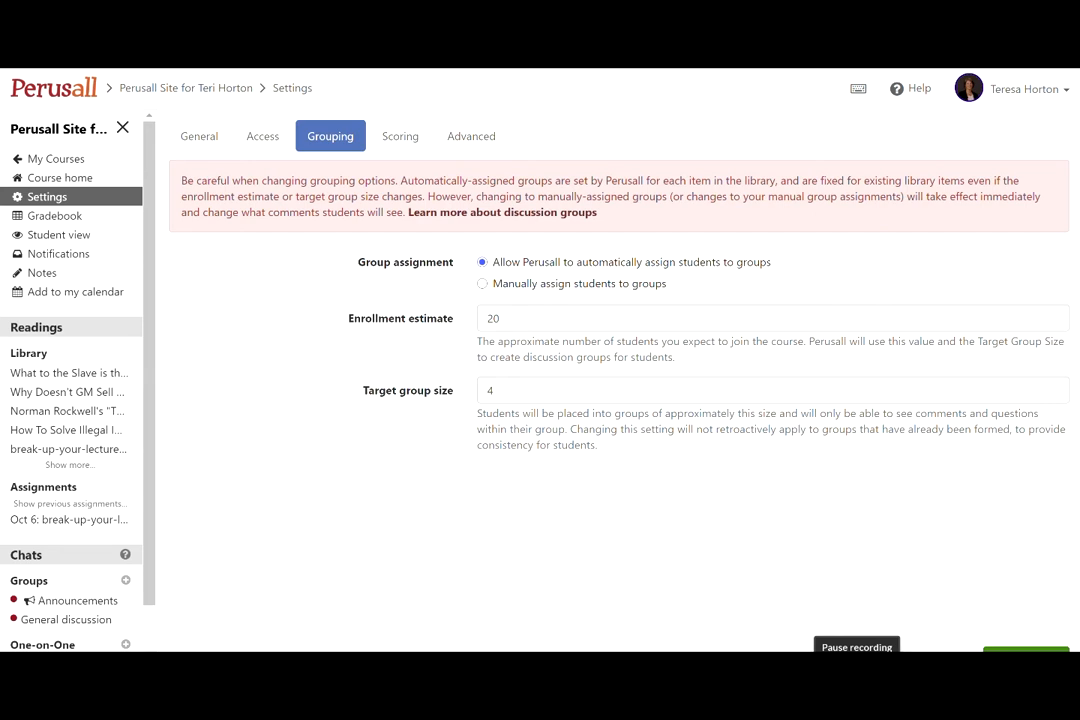
# Step: Reset the course's scoring settings to the "Annotation content only" preset and select the value for annotations to grade
pyautogui.click(400, 136)
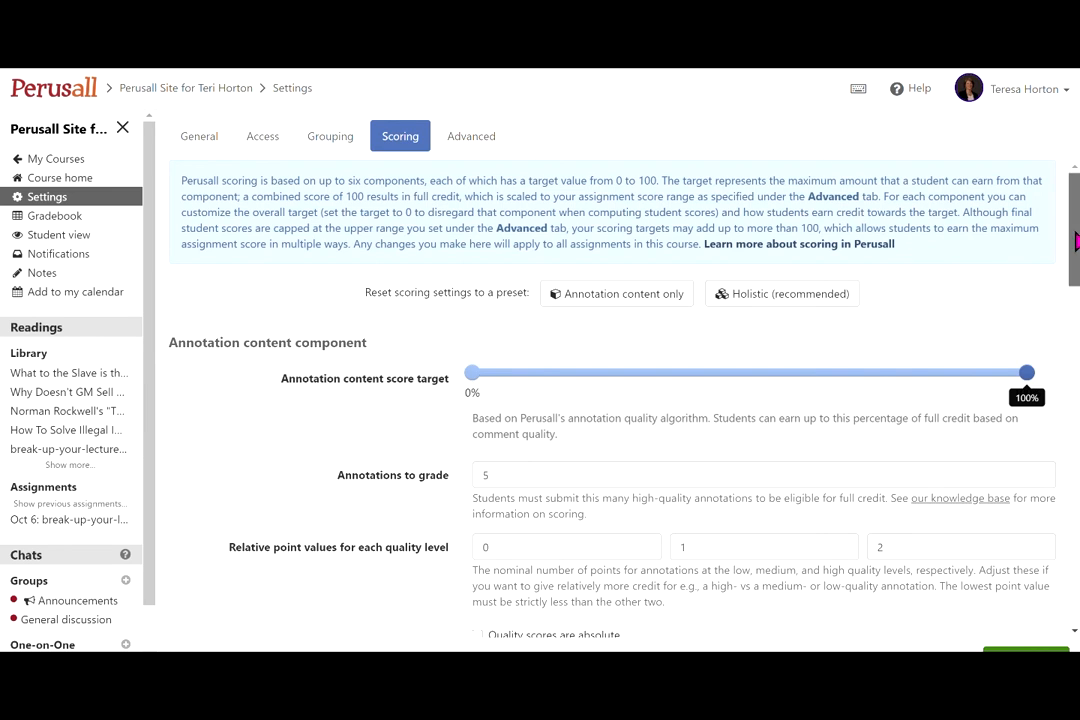
pyautogui.moveTo(1076, 240); pyautogui.dragTo(1070, 568)
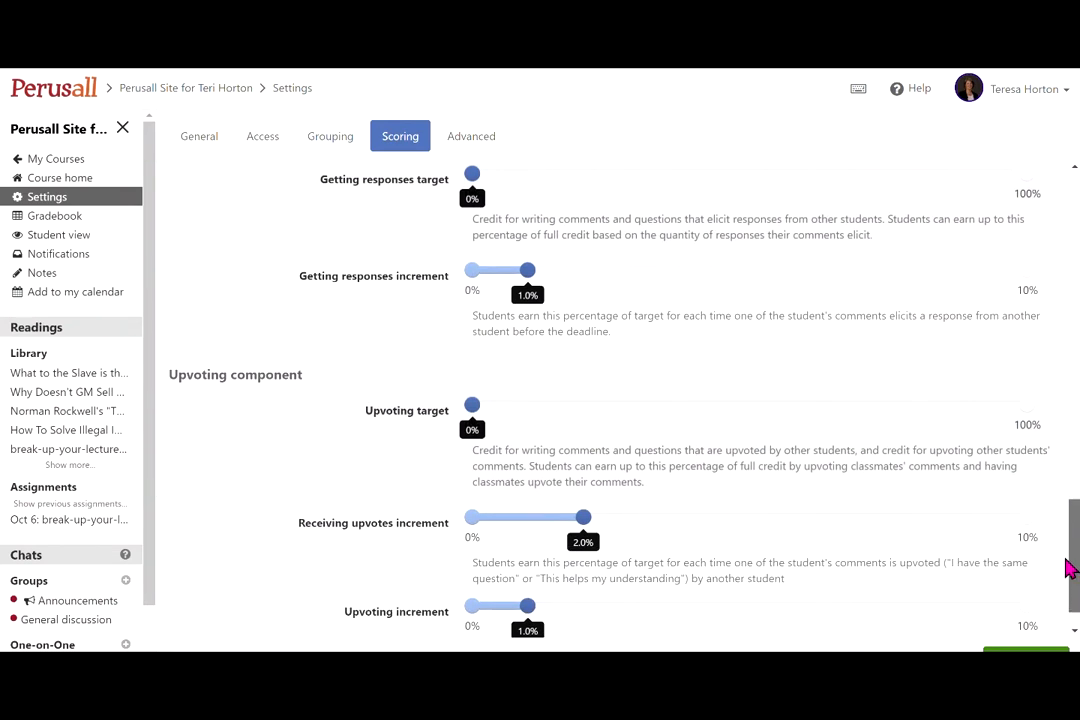
pyautogui.scroll(10, 810, 258)
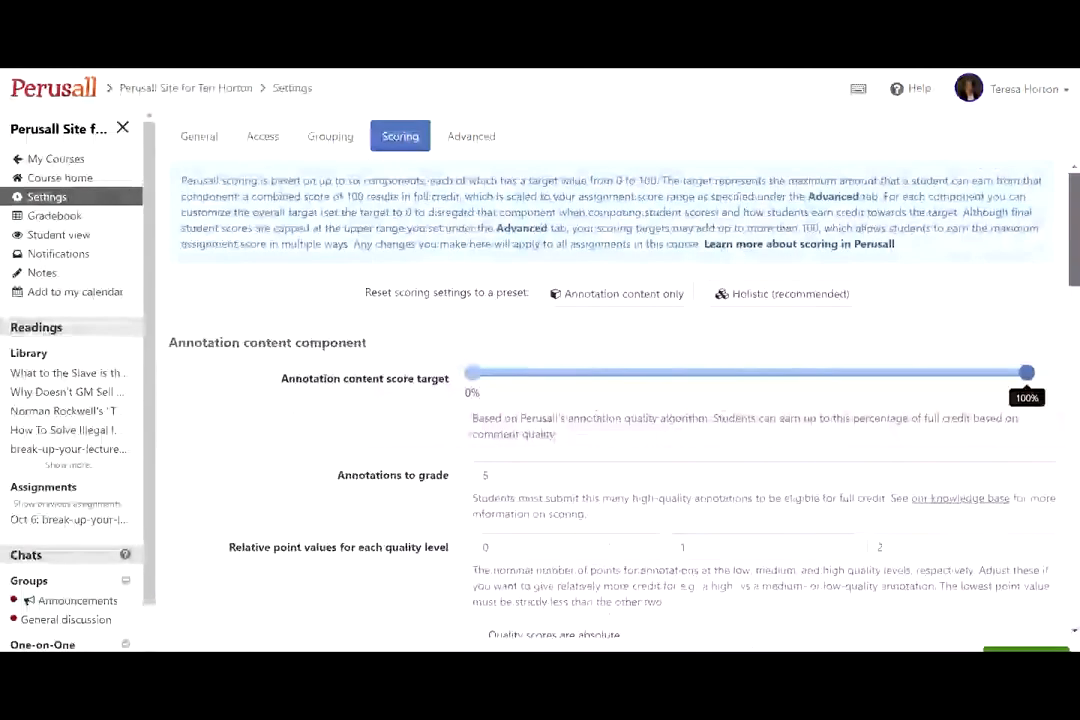
pyautogui.click(619, 311)
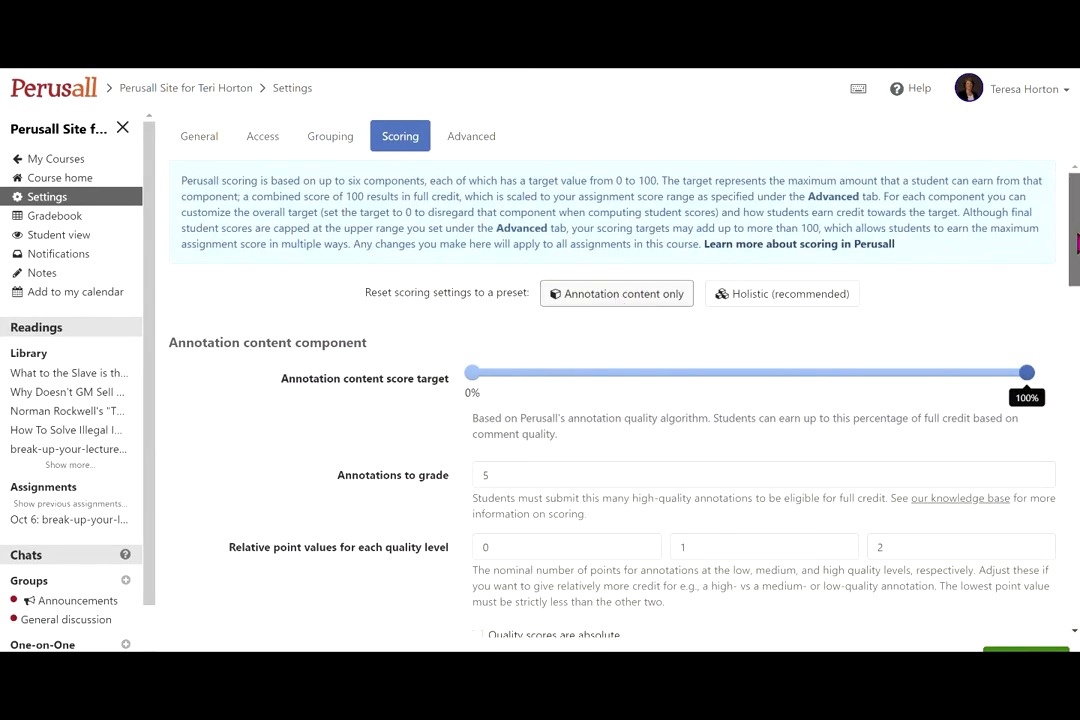
pyautogui.scroll(-2, 1078, 243)
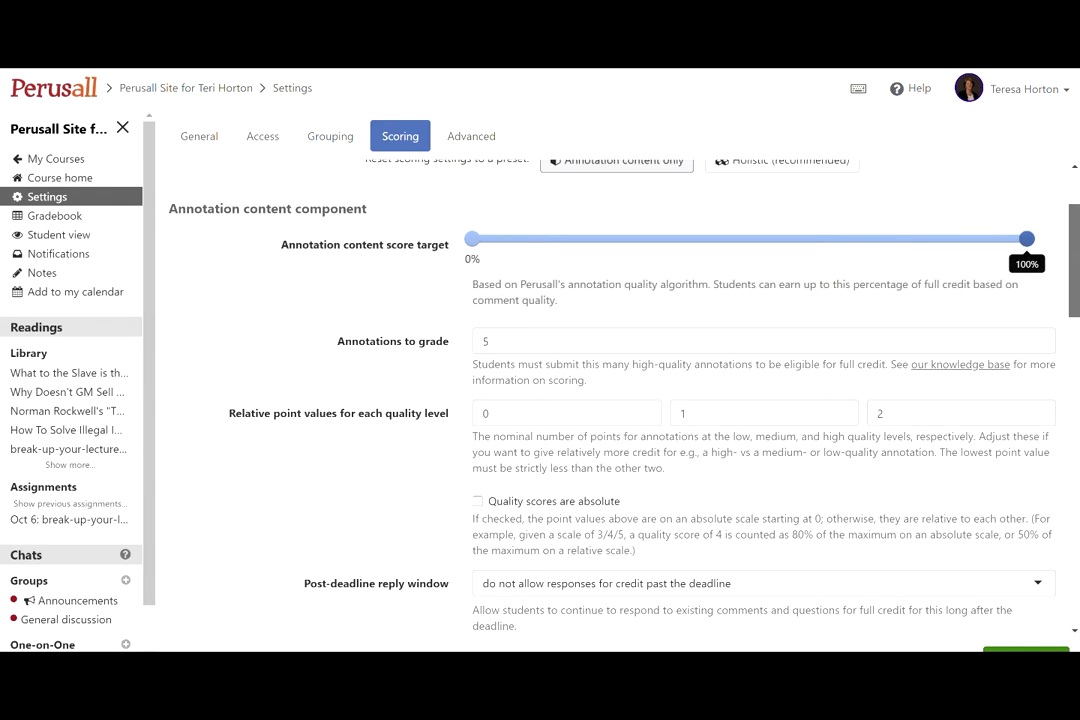
pyautogui.scroll(2, 1075, 250)
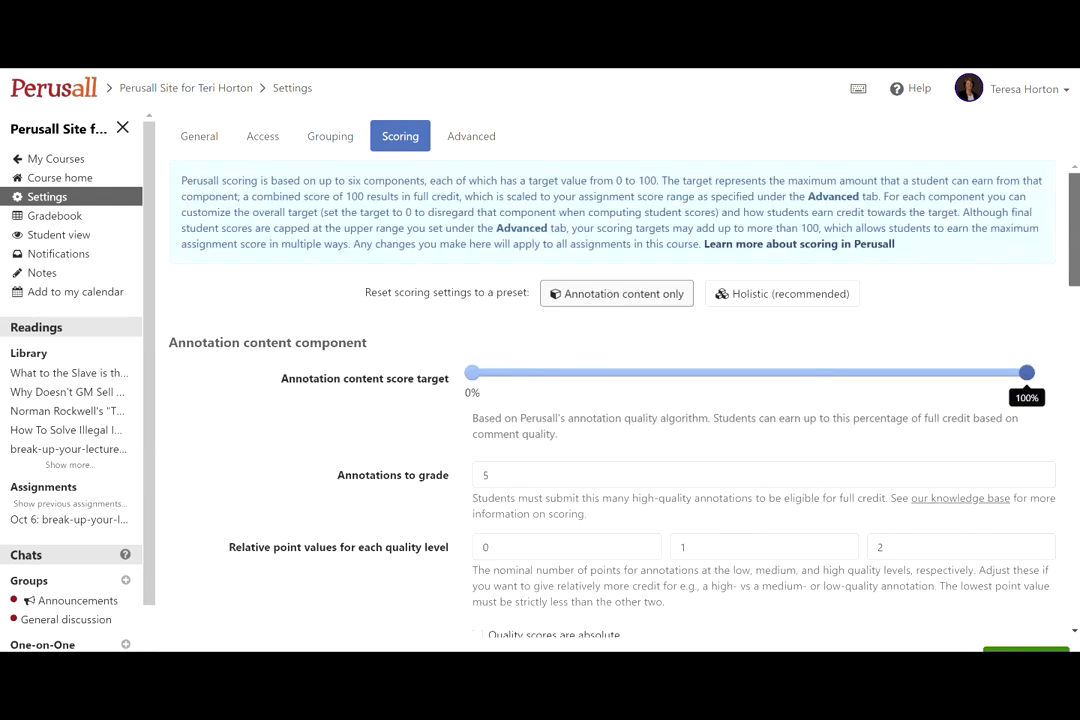
pyautogui.scroll(-1, 853, 366)
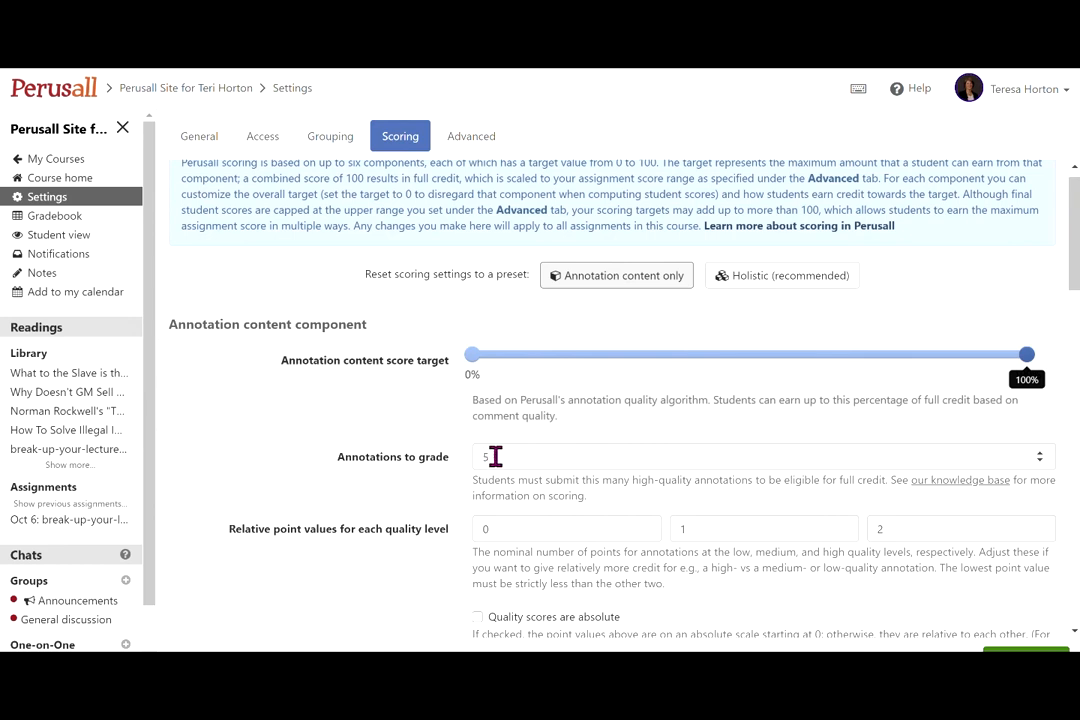
pyautogui.doubleClick(491, 456)
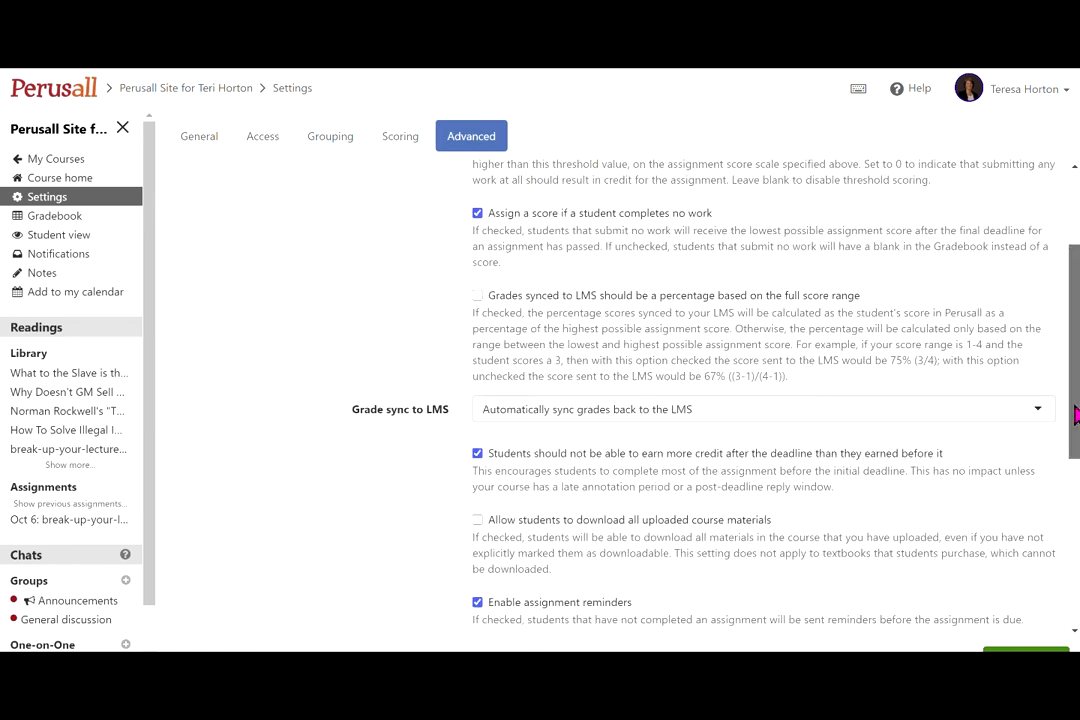
# Step: Review the course's advanced settings, including the choices for syncing grades to the LMS and the assignment score range
pyautogui.moveTo(1076, 415); pyautogui.dragTo(1068, 474)
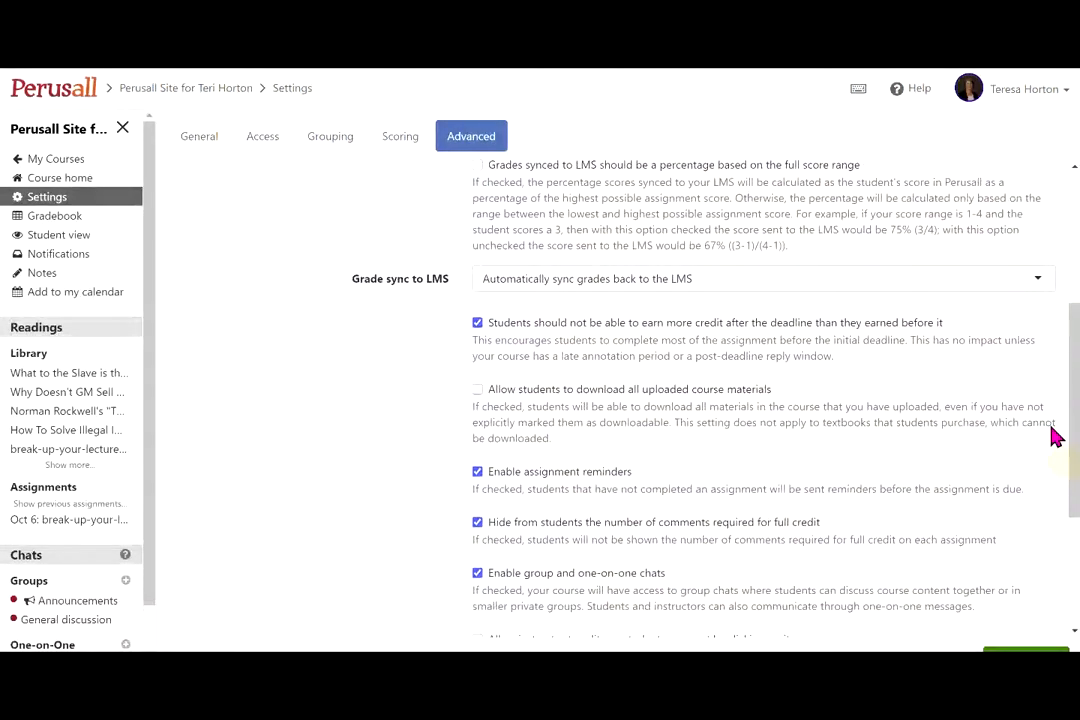
pyautogui.click(1040, 279)
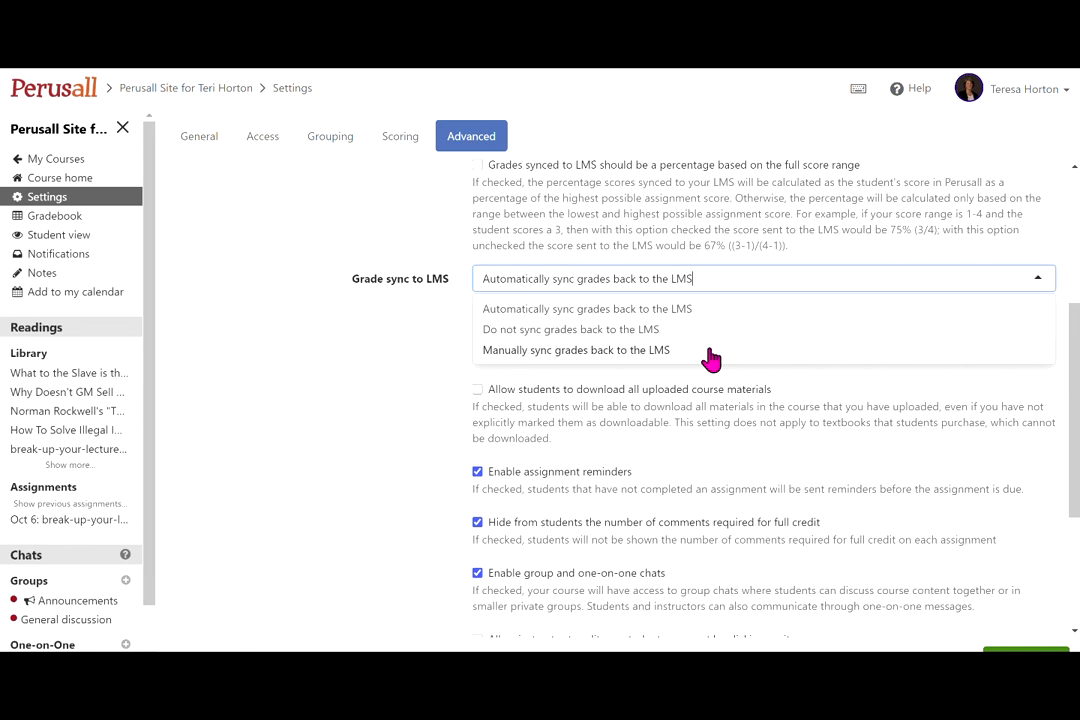
pyautogui.click(374, 381)
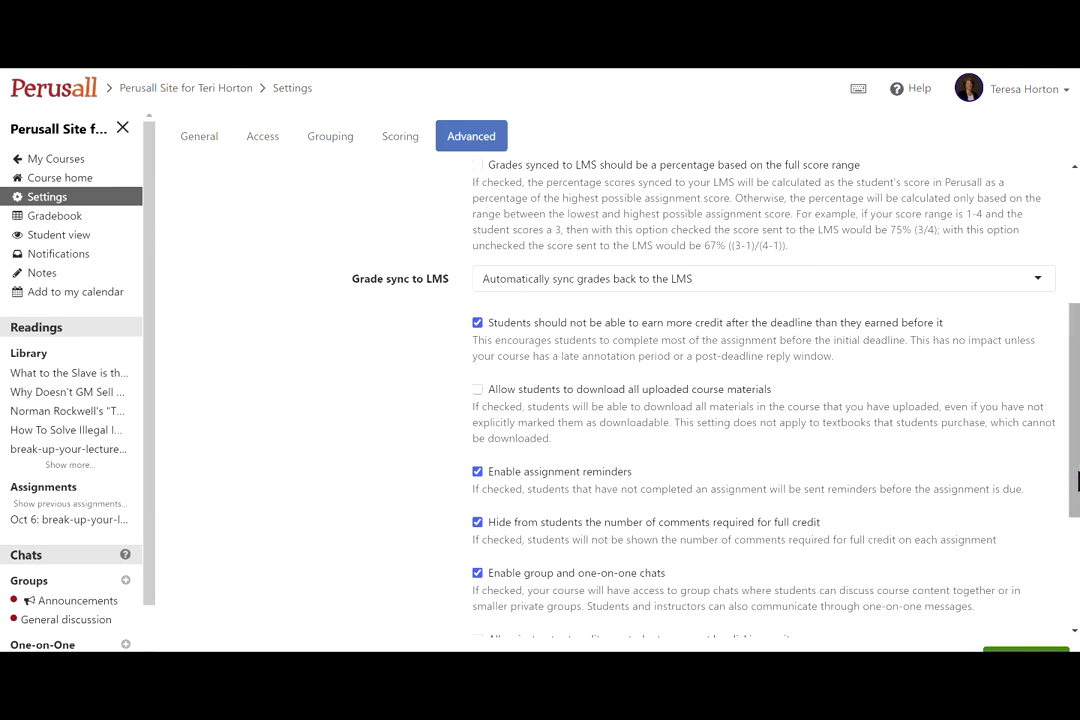
pyautogui.scroll(-2, 1068, 577)
pyautogui.scroll(-1, 1068, 577)
pyautogui.moveTo(1064, 603); pyautogui.dragTo(1073, 353)
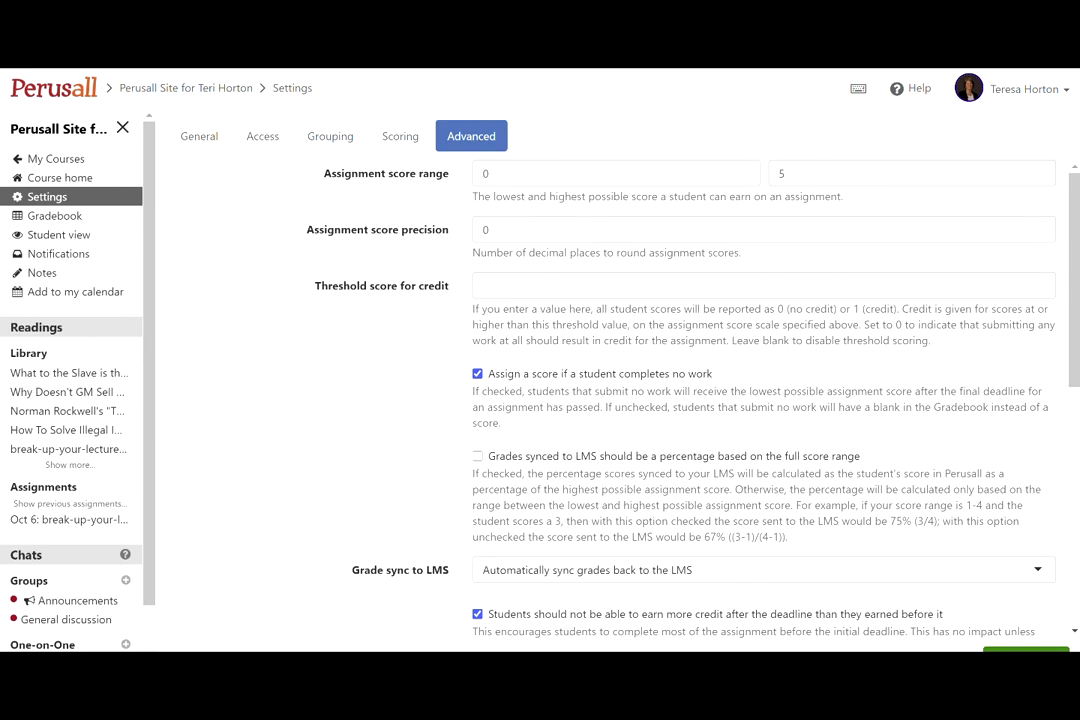
# Step: Return to the course home and review the library's content and its options for adding new material
pyautogui.click(68, 187)
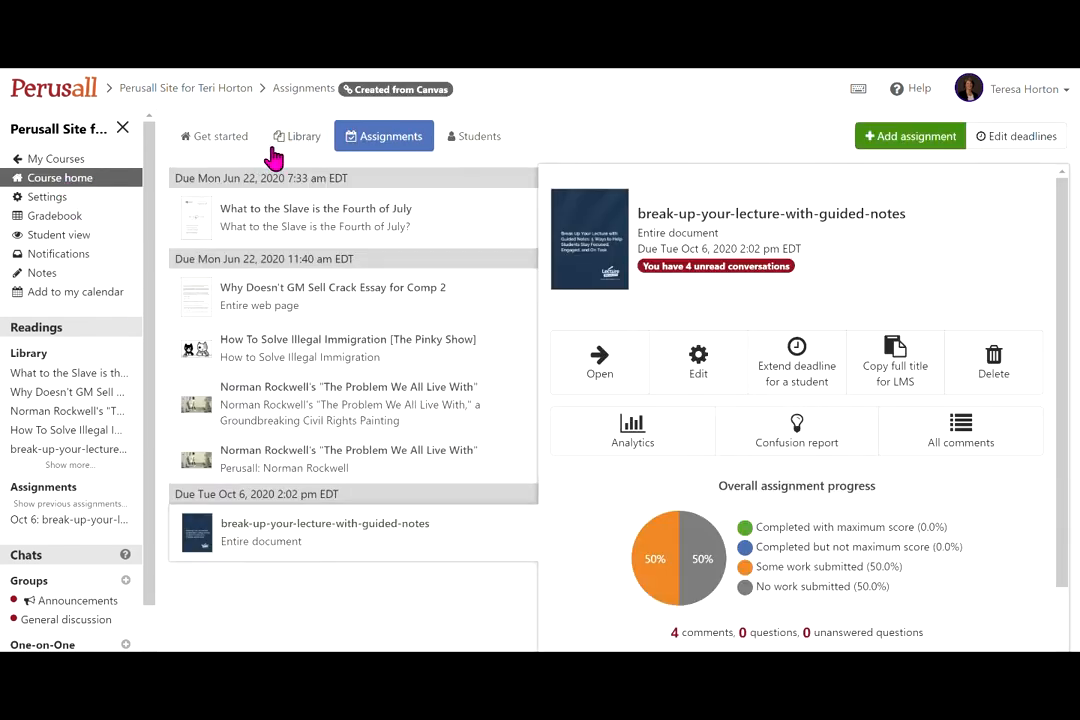
pyautogui.click(305, 144)
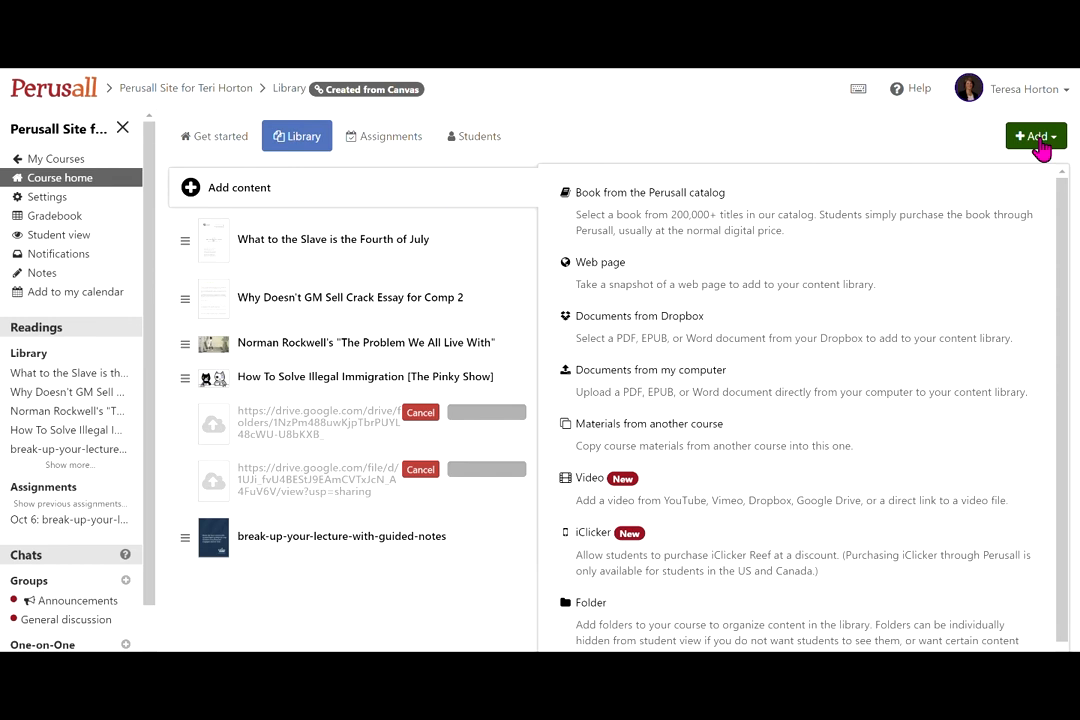
# Step: Start a new Perusall assignment with "What to the Slave is the Fourth of July" as its content and review the page range options
pyautogui.click(387, 143)
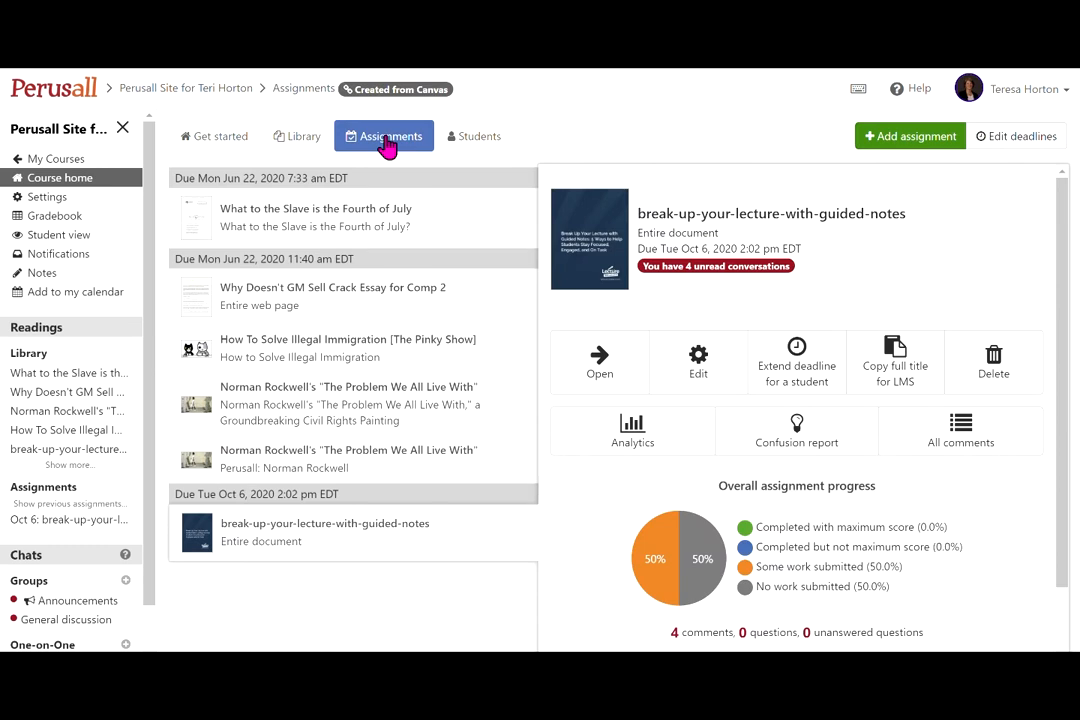
pyautogui.click(890, 140)
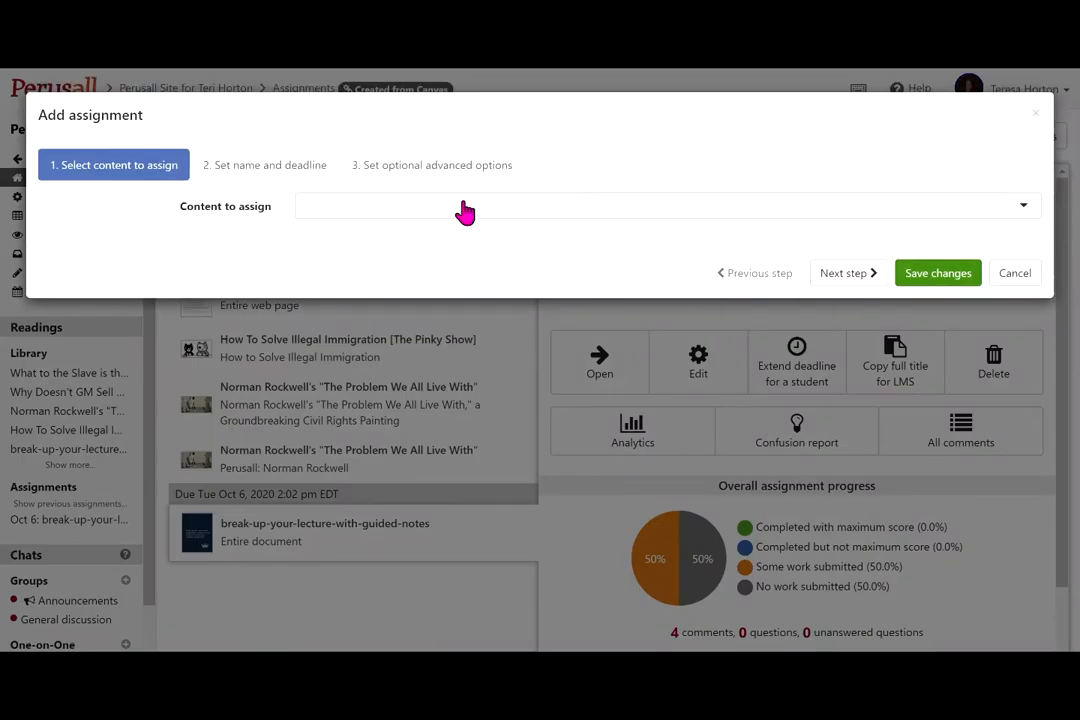
pyautogui.click(1024, 210)
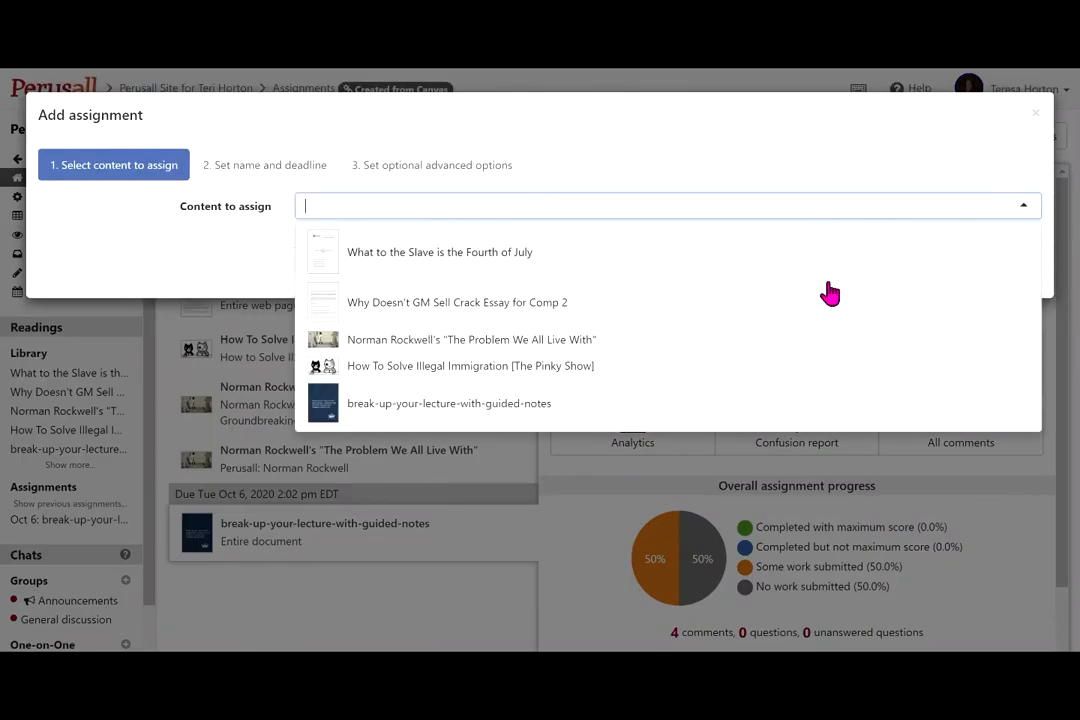
pyautogui.click(440, 262)
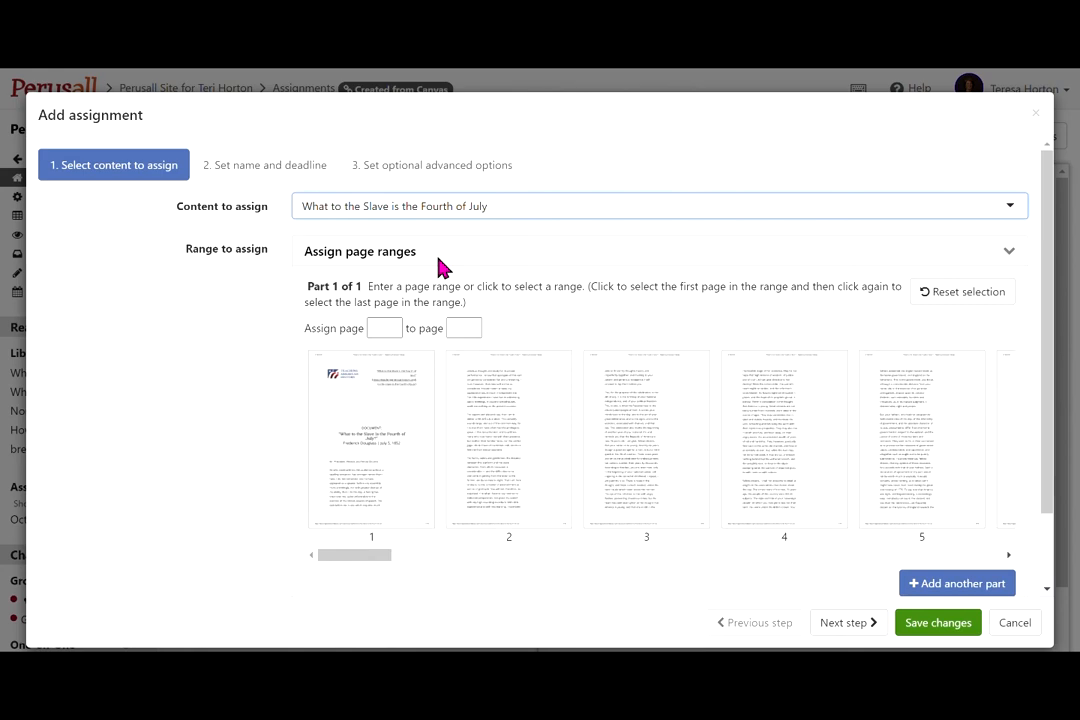
pyautogui.moveTo(1050, 322); pyautogui.dragTo(1045, 380)
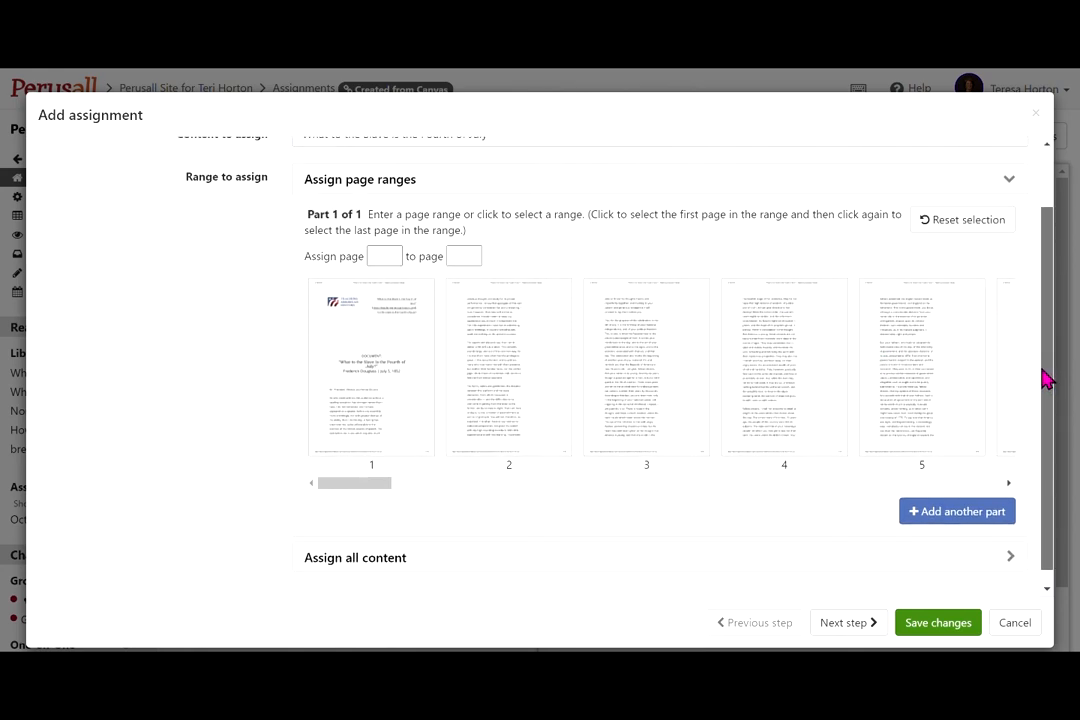
pyautogui.moveTo(1045, 378); pyautogui.dragTo(1053, 357)
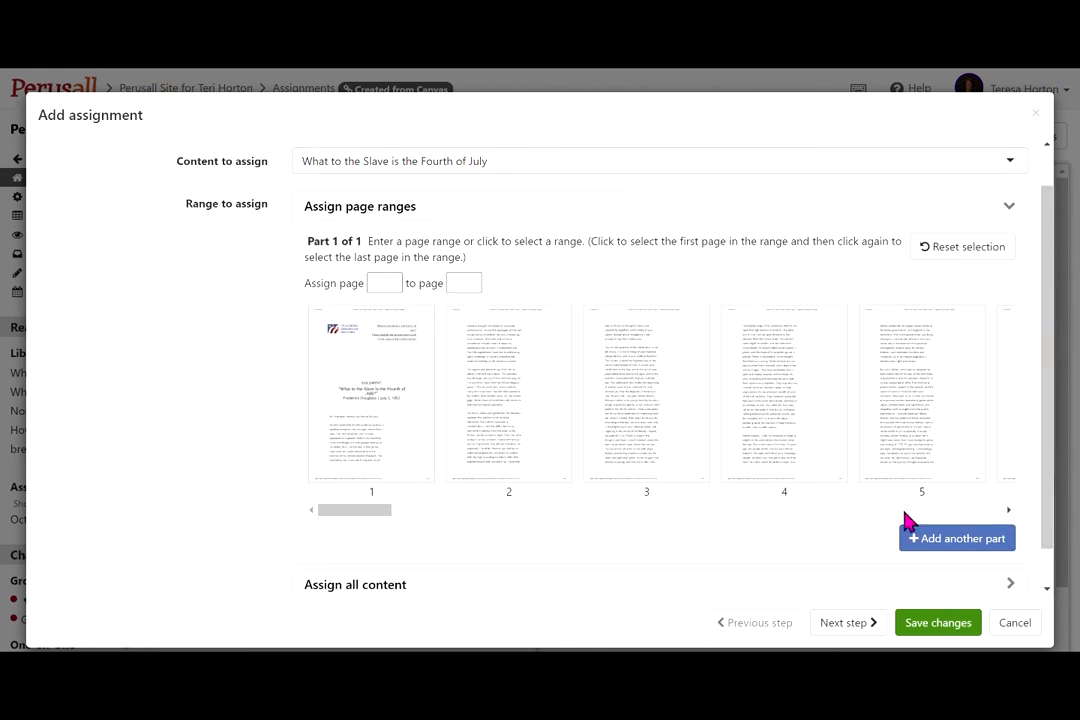
# Step: Set the assignment's submission deadline to Tuesday October 6, 2020, 2:02 PM and continue to the optional advanced options
pyautogui.click(843, 632)
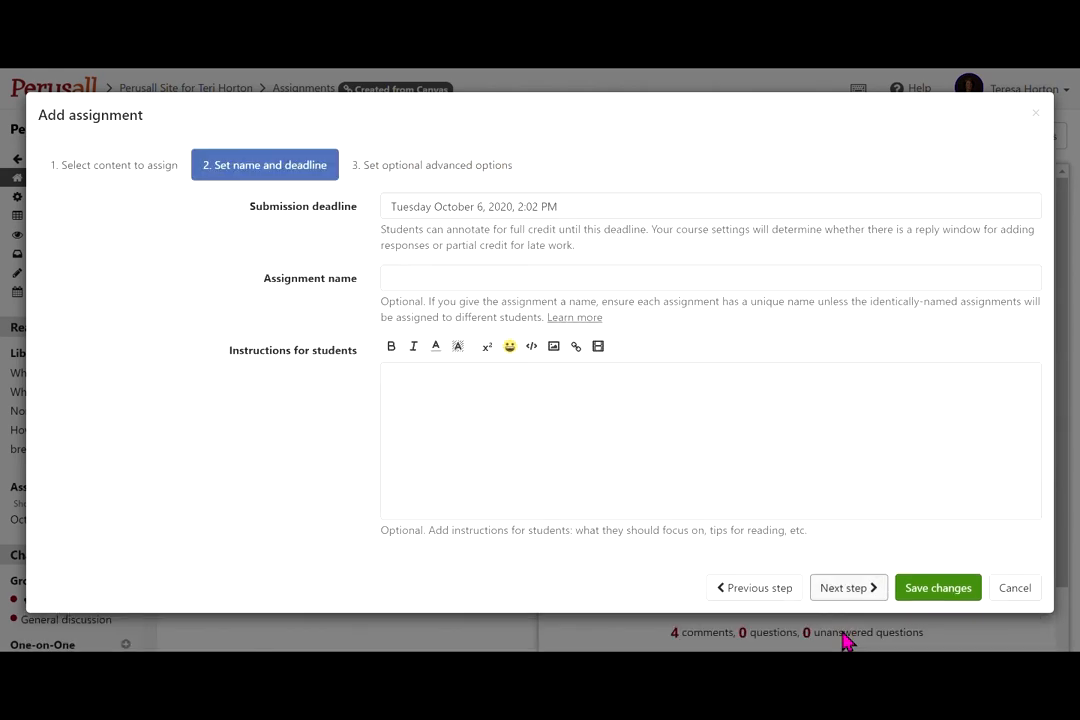
pyautogui.click(602, 214)
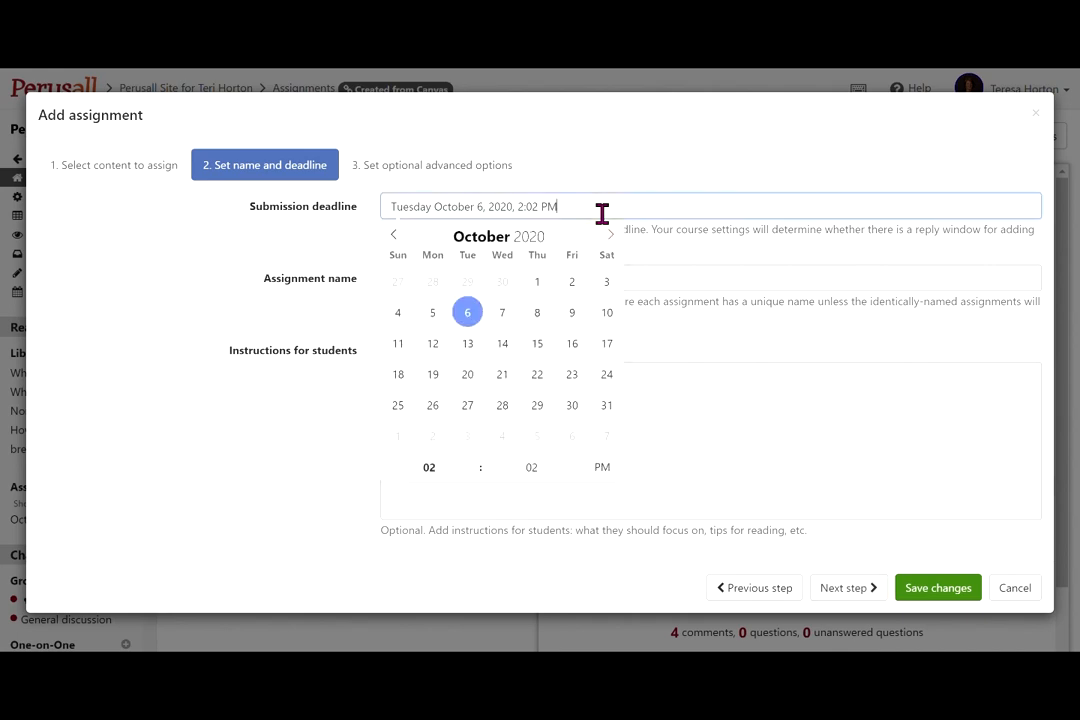
pyautogui.click(465, 314)
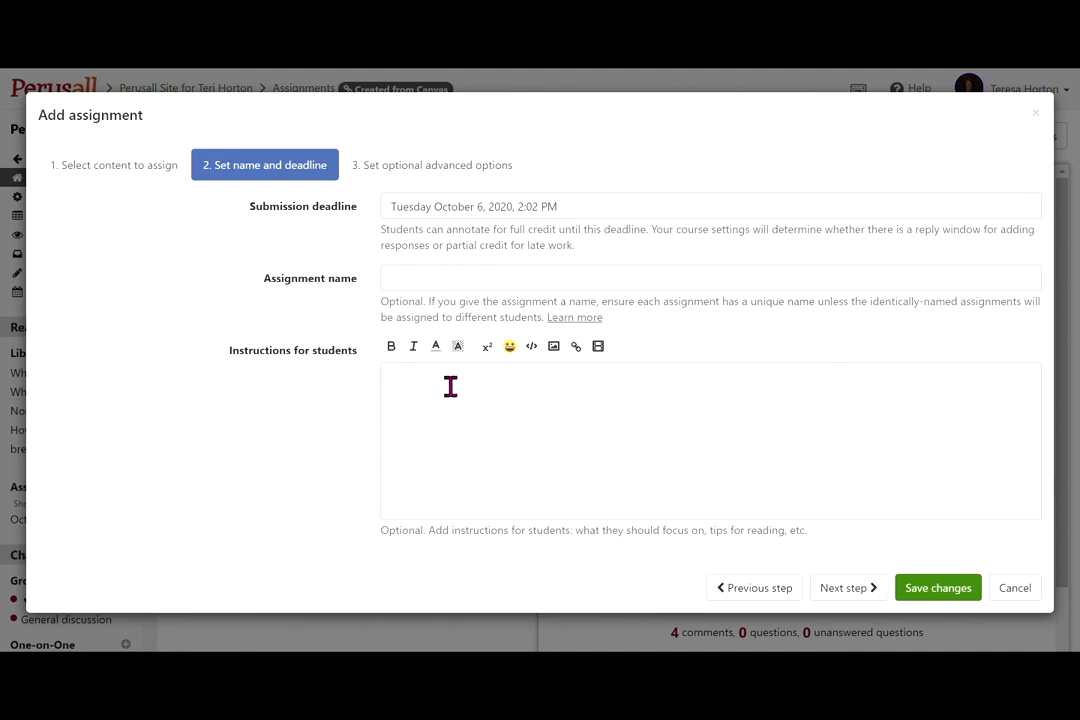
pyautogui.click(846, 593)
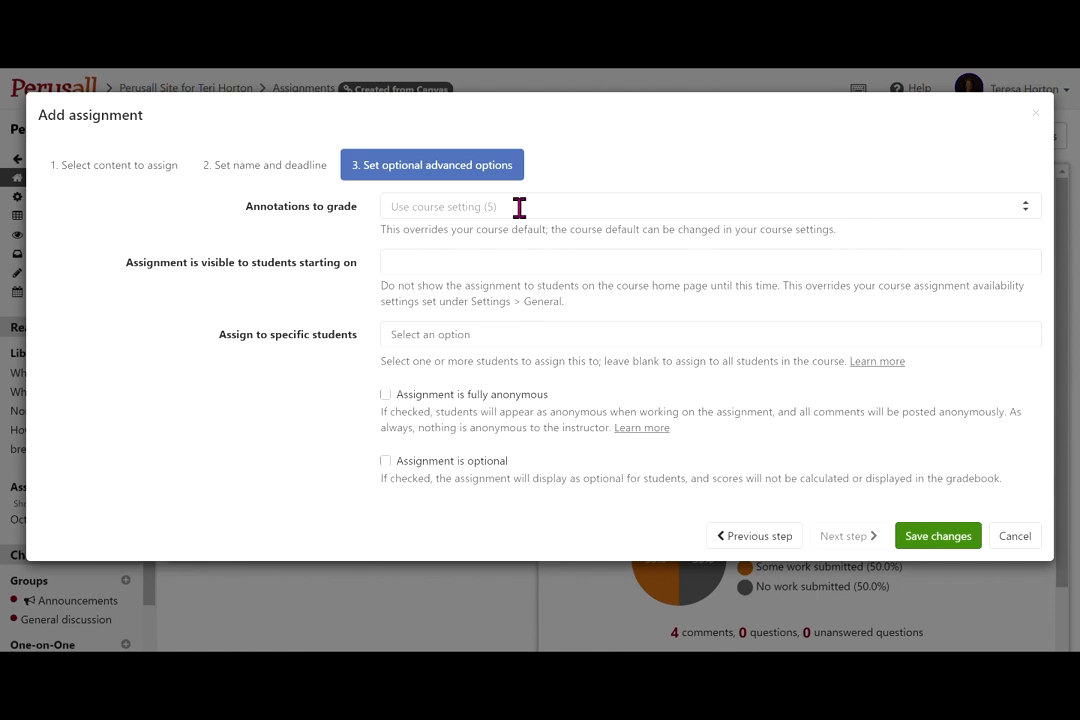
# Step: Make the assignment visible to students starting Thursday September 24, 2020, 12:00 PM and save the changes
pyautogui.click(501, 263)
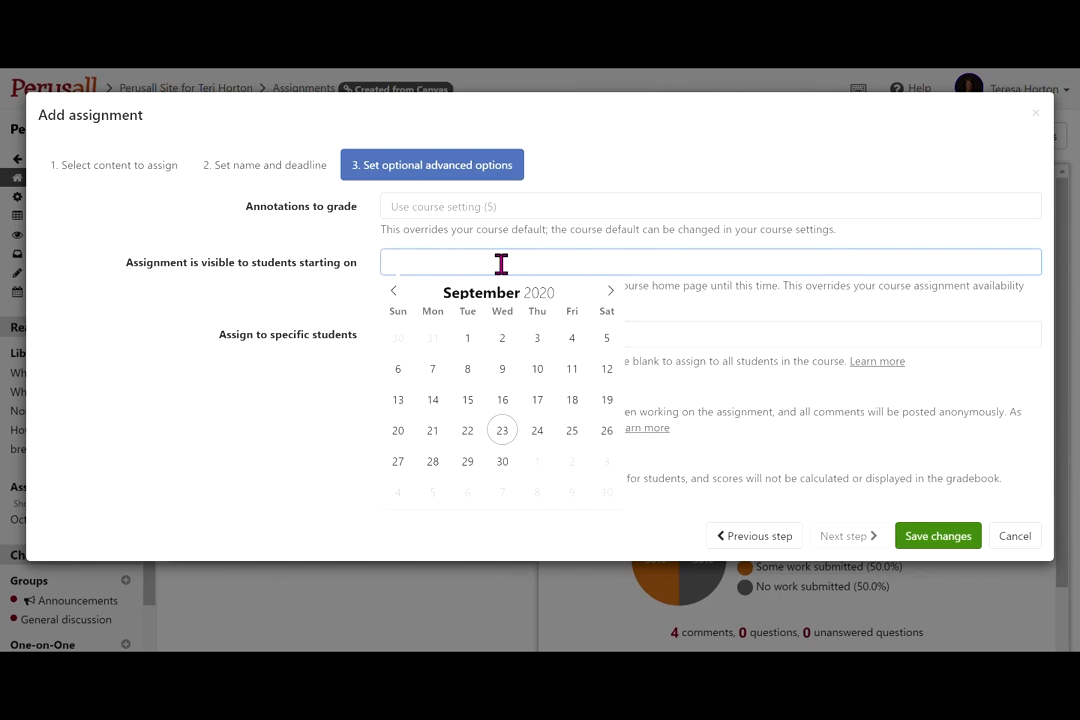
pyautogui.click(537, 432)
pyautogui.click(700, 403)
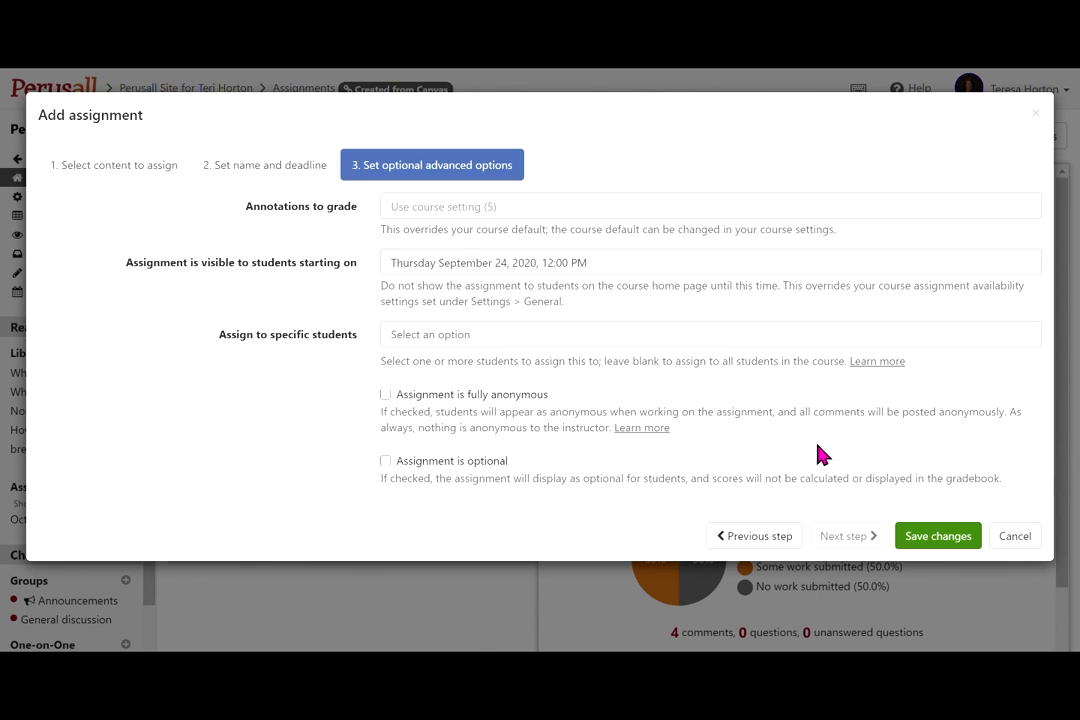
pyautogui.click(940, 544)
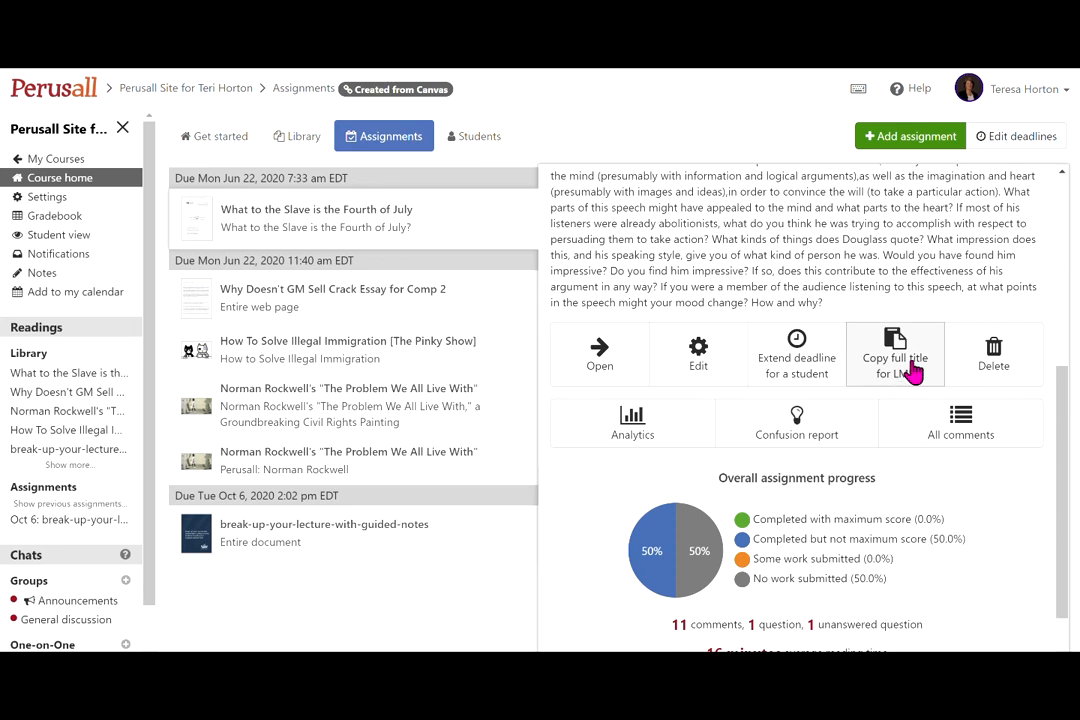
# Step: Copy the full LMS title of "What to the Slave is the Fourth of July?" and paste it as the name of a new Canvas assignment
pyautogui.click(913, 370)
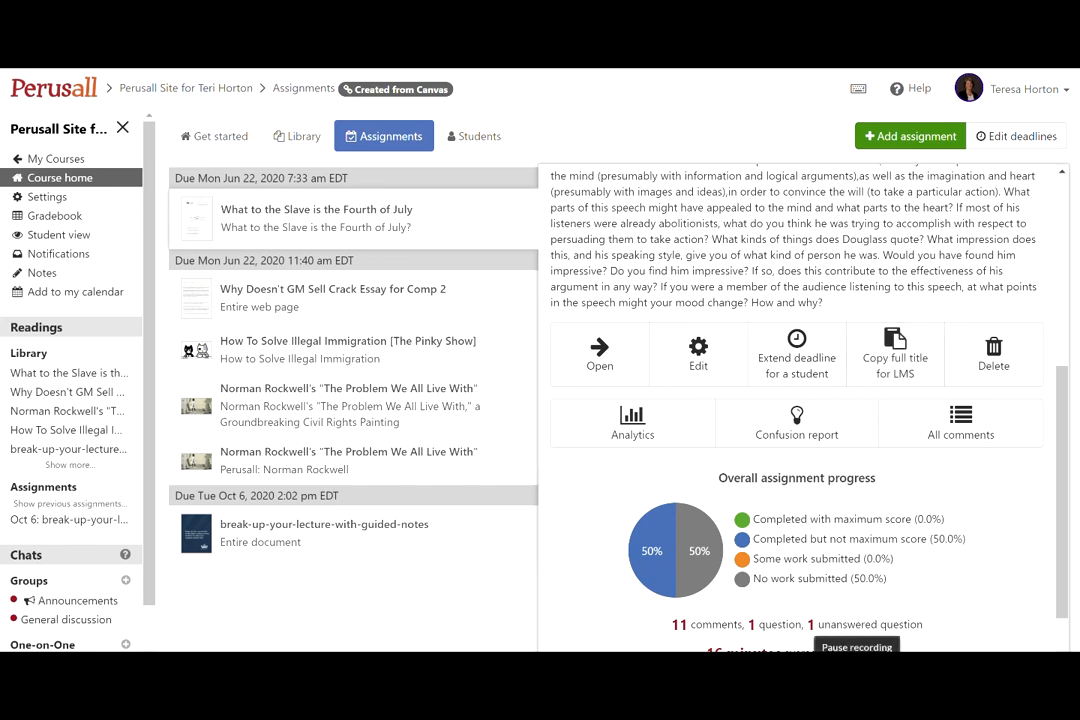
pyautogui.hotkey('ctrl', 'shift', 'Tab')
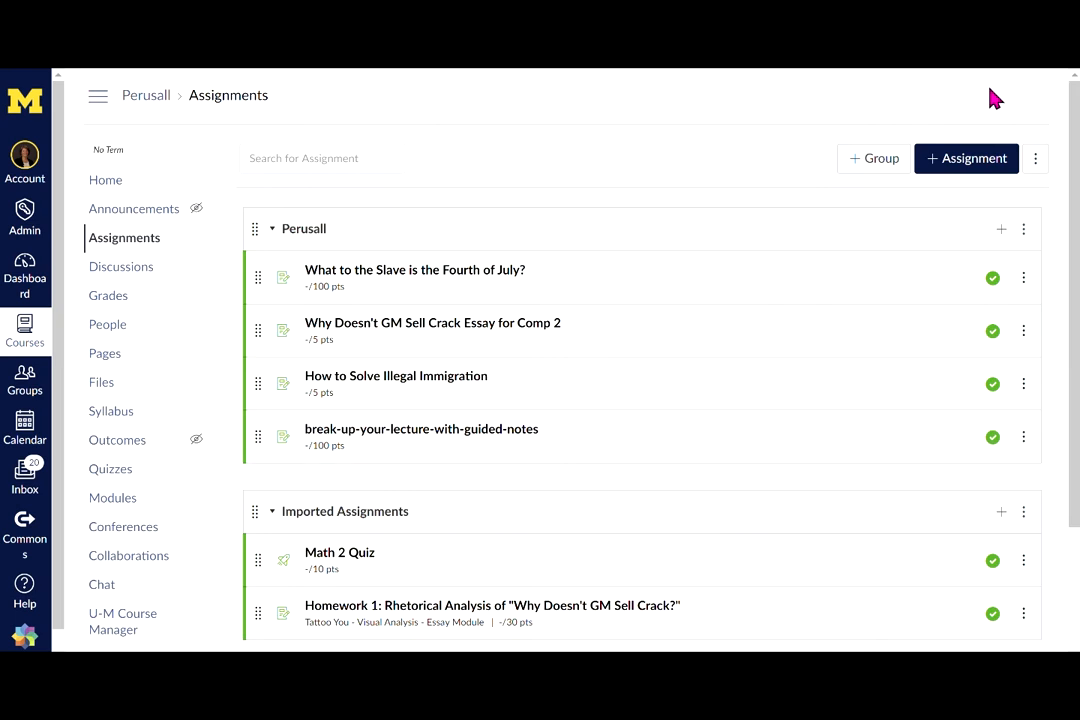
pyautogui.click(966, 168)
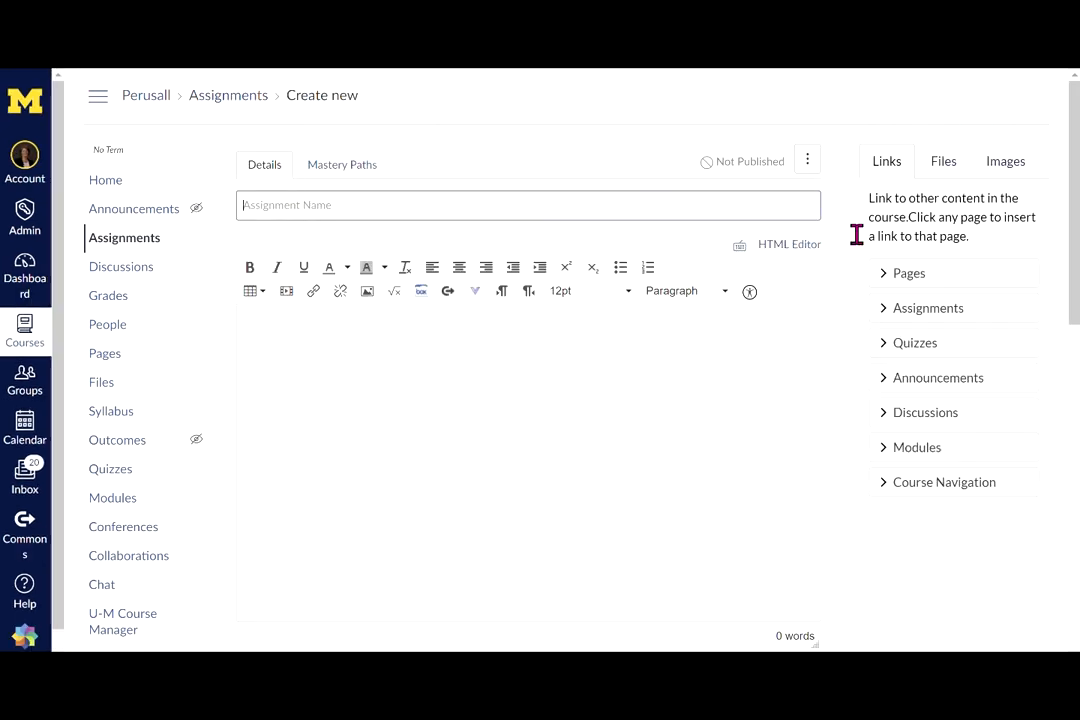
pyautogui.rightClick(488, 205)
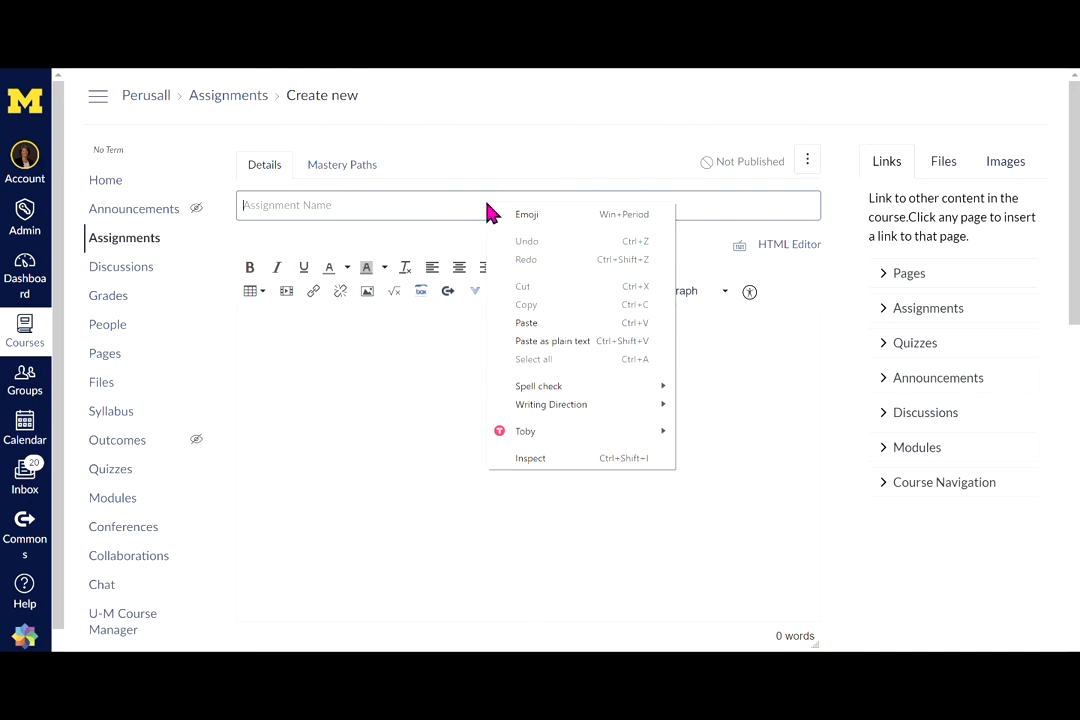
pyautogui.click(547, 322)
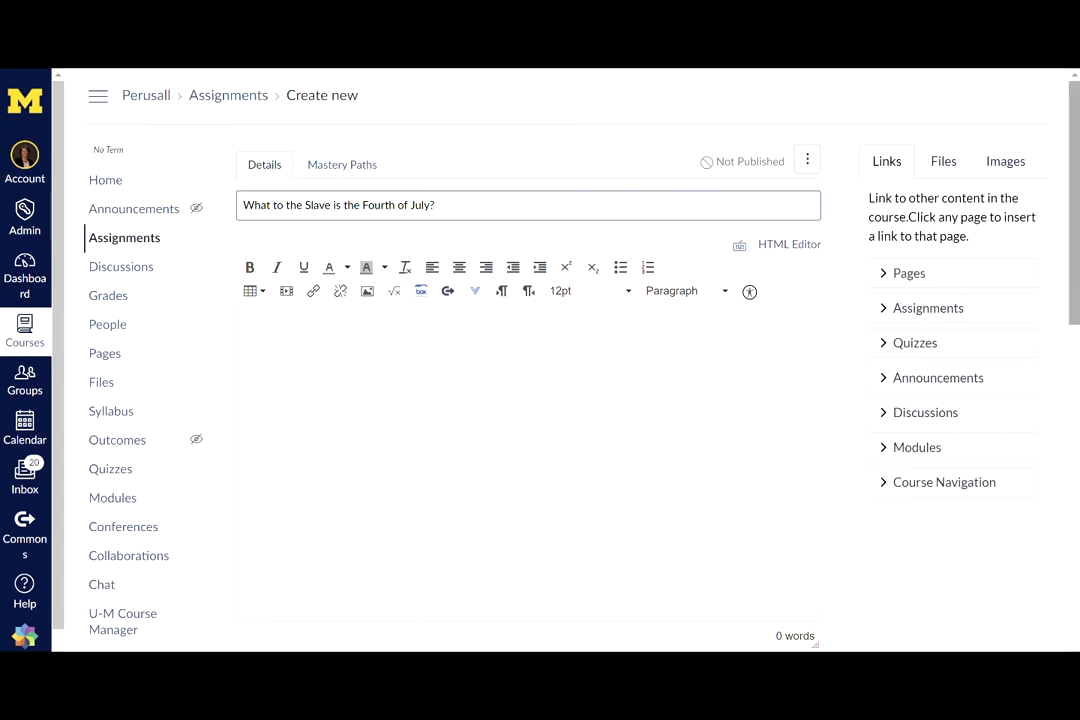
# Step: Set the Canvas assignment's points to 5
pyautogui.scroll(-5, 1077, 440)
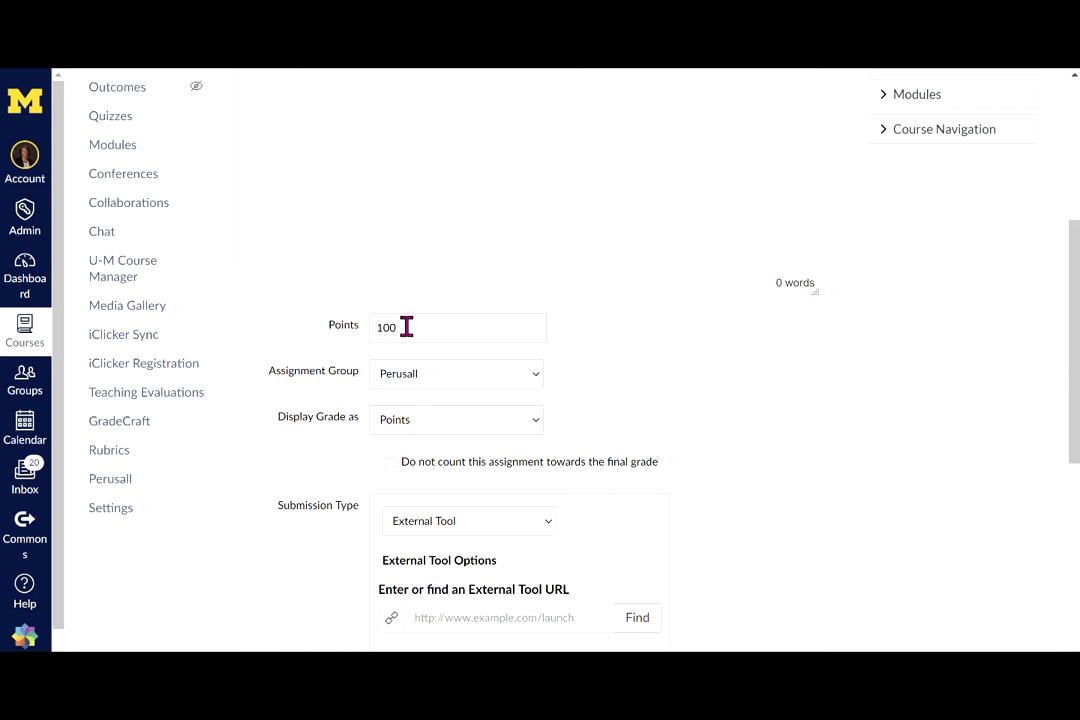
pyautogui.moveTo(406, 327); pyautogui.dragTo(357, 342)
pyautogui.write('5')
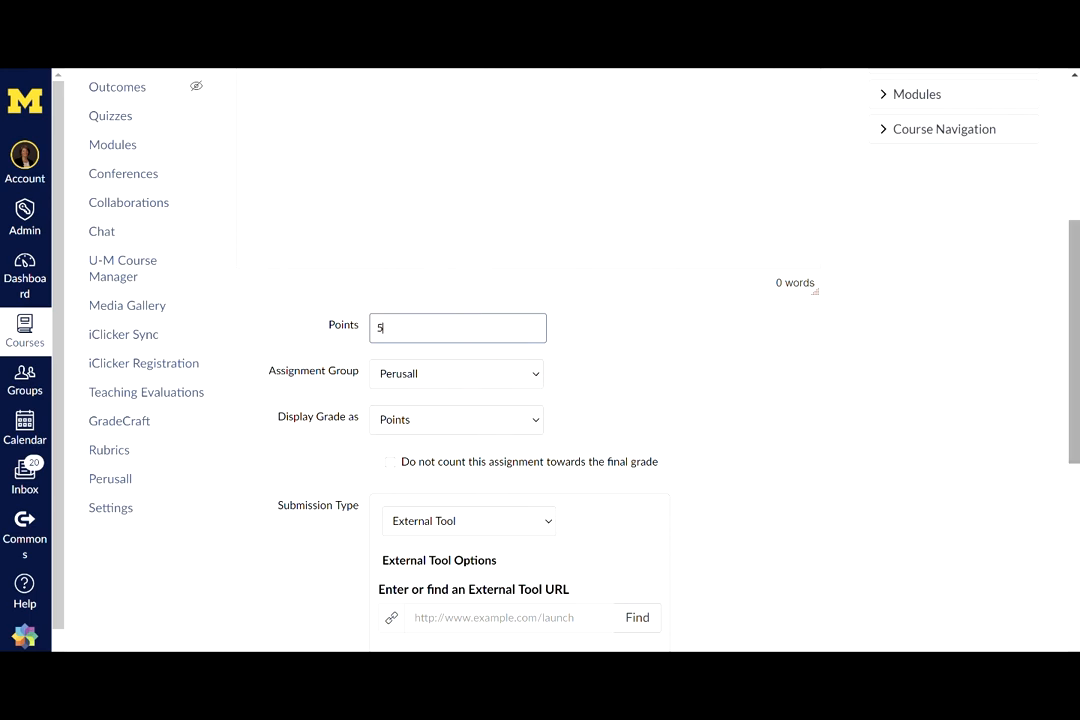
# Step: Set the assignment's submission type to External Tool and choose Perusall as the tool to launch
pyautogui.scroll(-3, 957, 414)
pyautogui.scroll(-1, 557, 412)
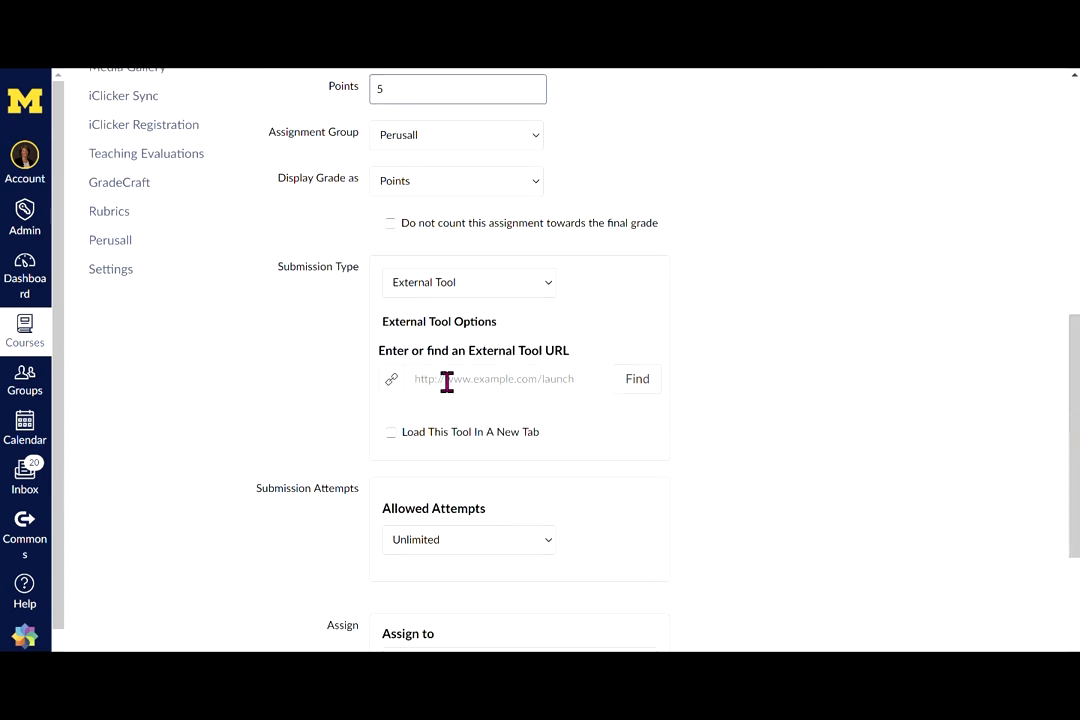
pyautogui.click(550, 287)
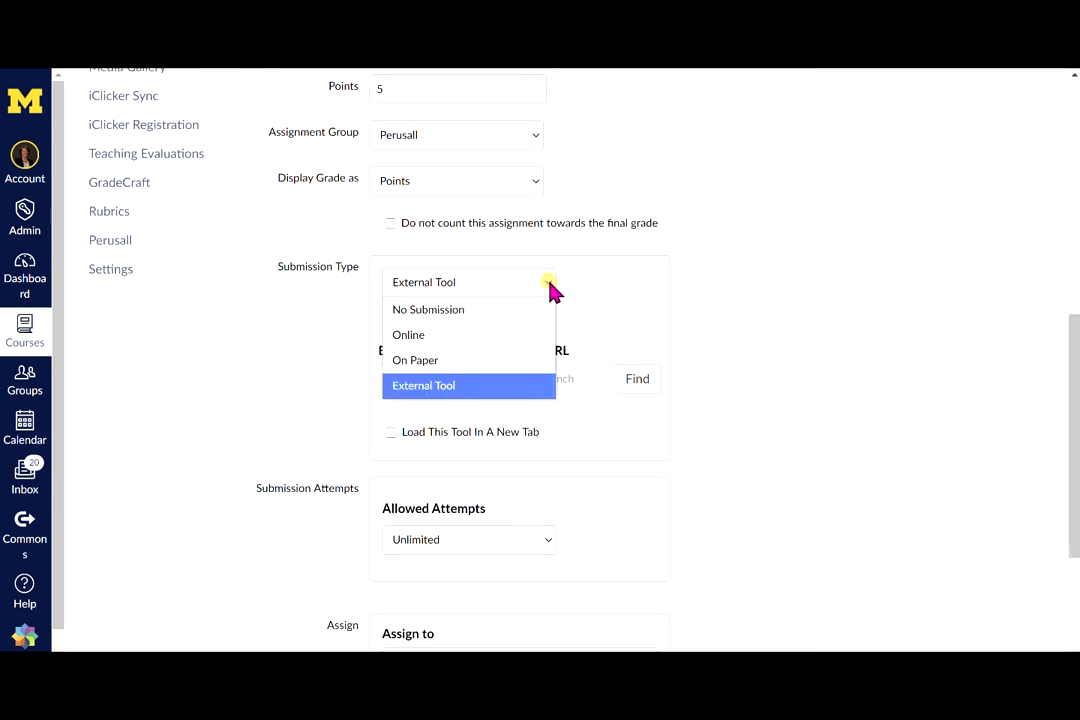
pyautogui.click(489, 395)
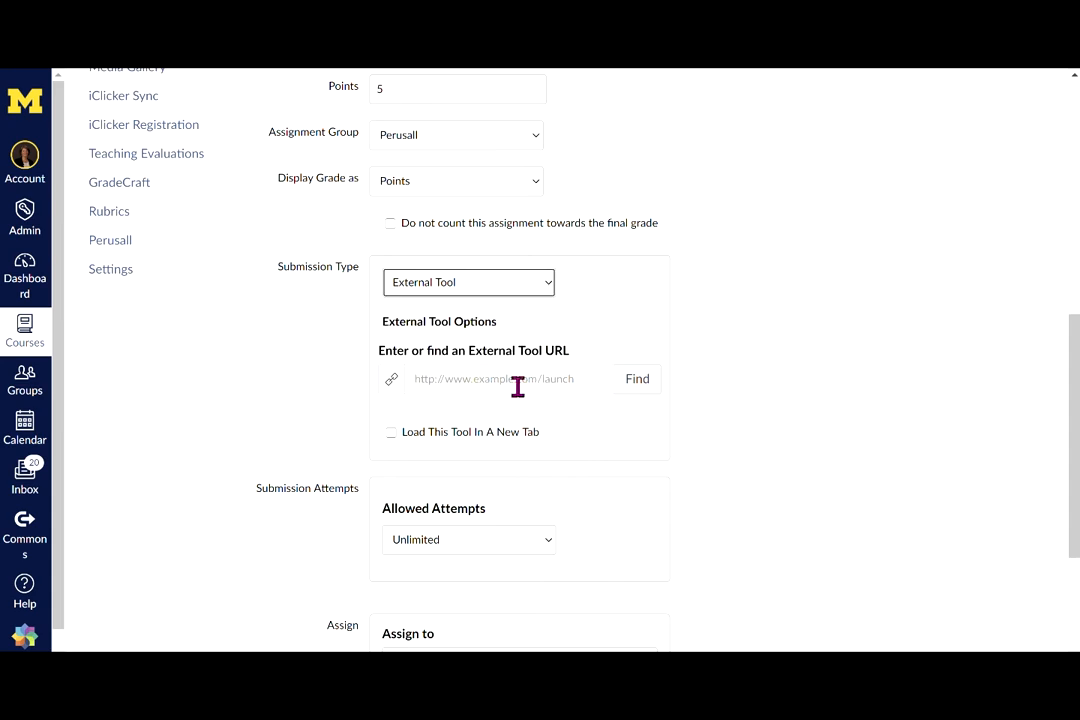
pyautogui.click(634, 388)
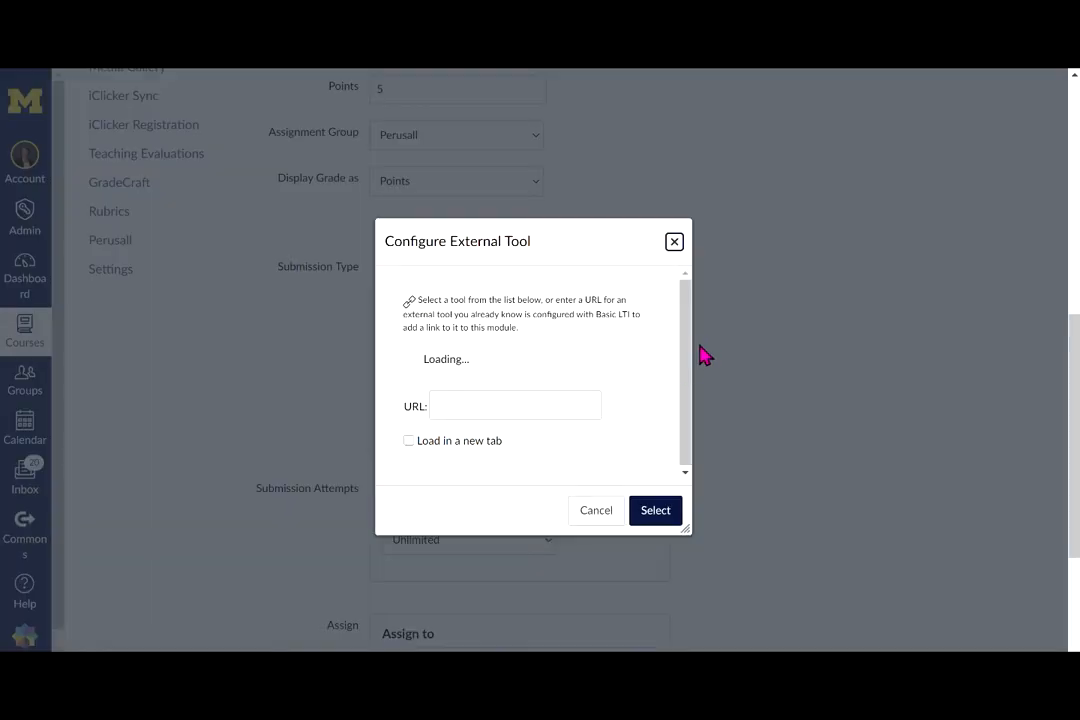
pyautogui.moveTo(675, 318); pyautogui.dragTo(665, 434)
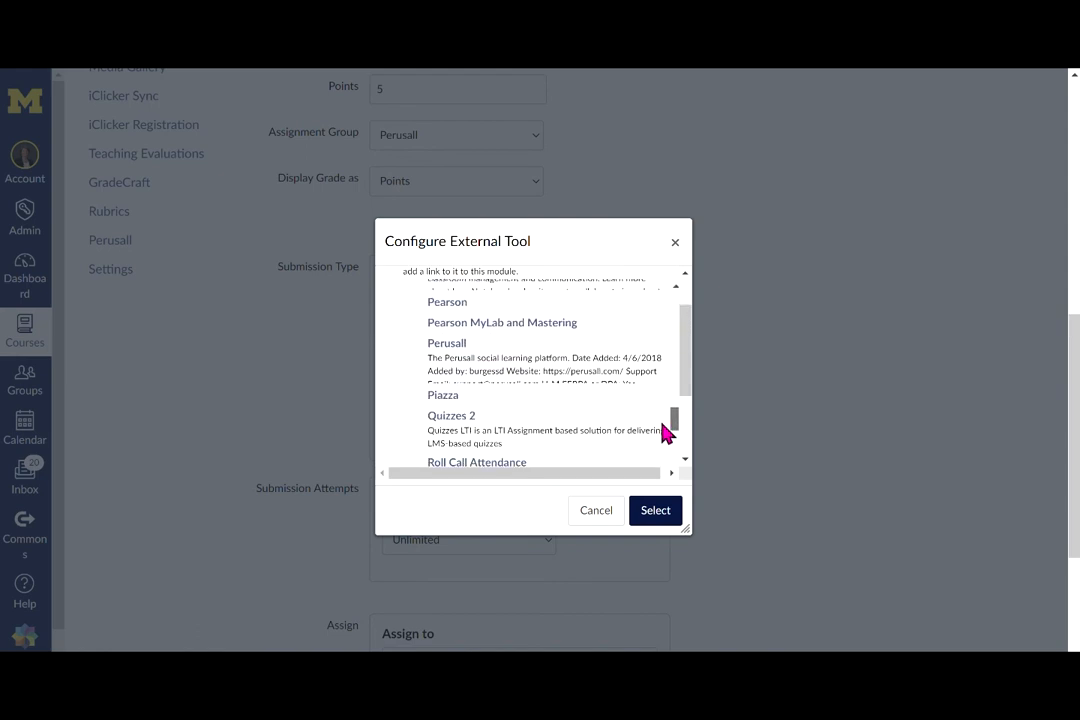
pyautogui.click(549, 370)
pyautogui.click(652, 512)
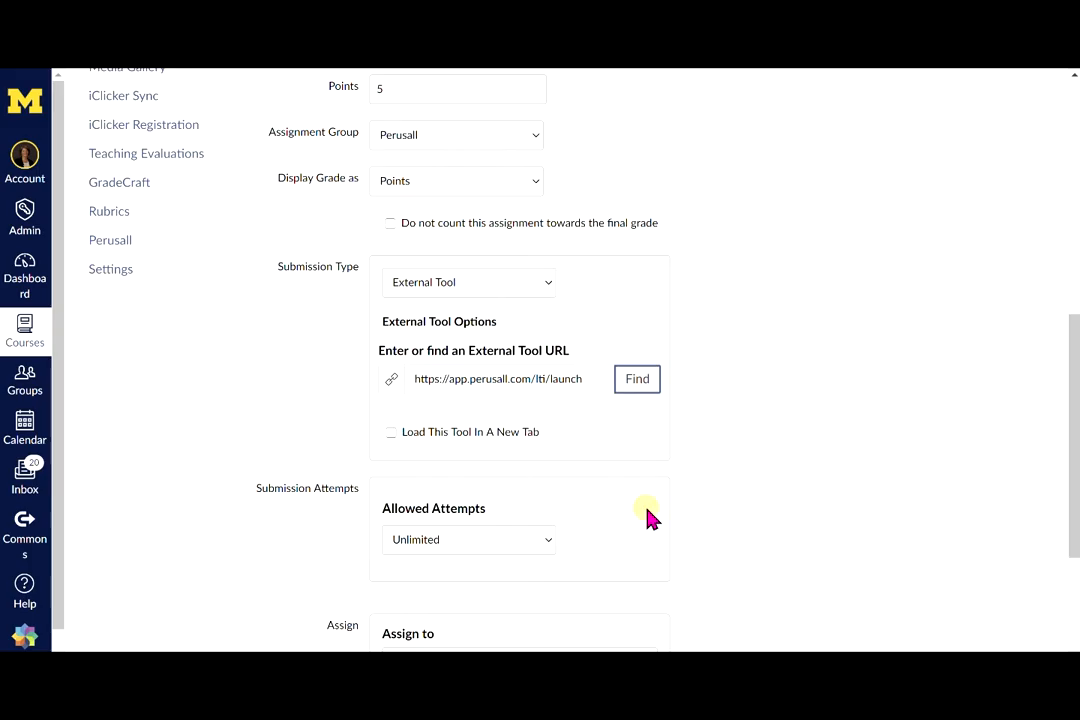
# Step: Have the Perusall tool load in a new tab, and save and publish the Canvas assignment
pyautogui.click(392, 437)
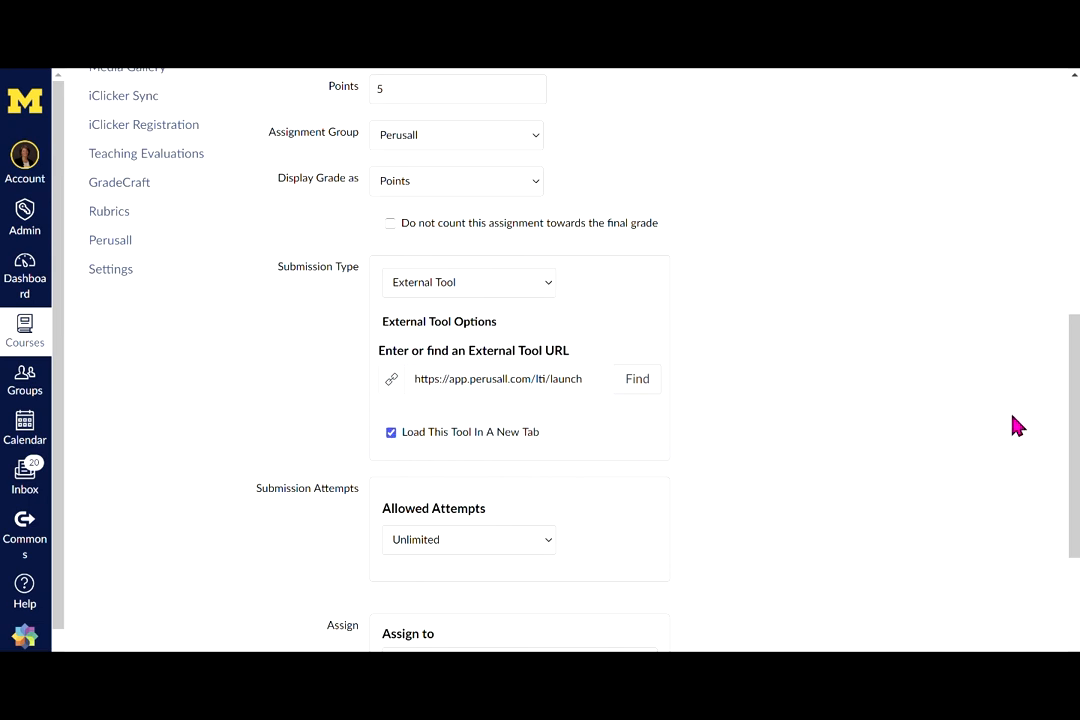
pyautogui.moveTo(1074, 397); pyautogui.dragTo(1070, 527)
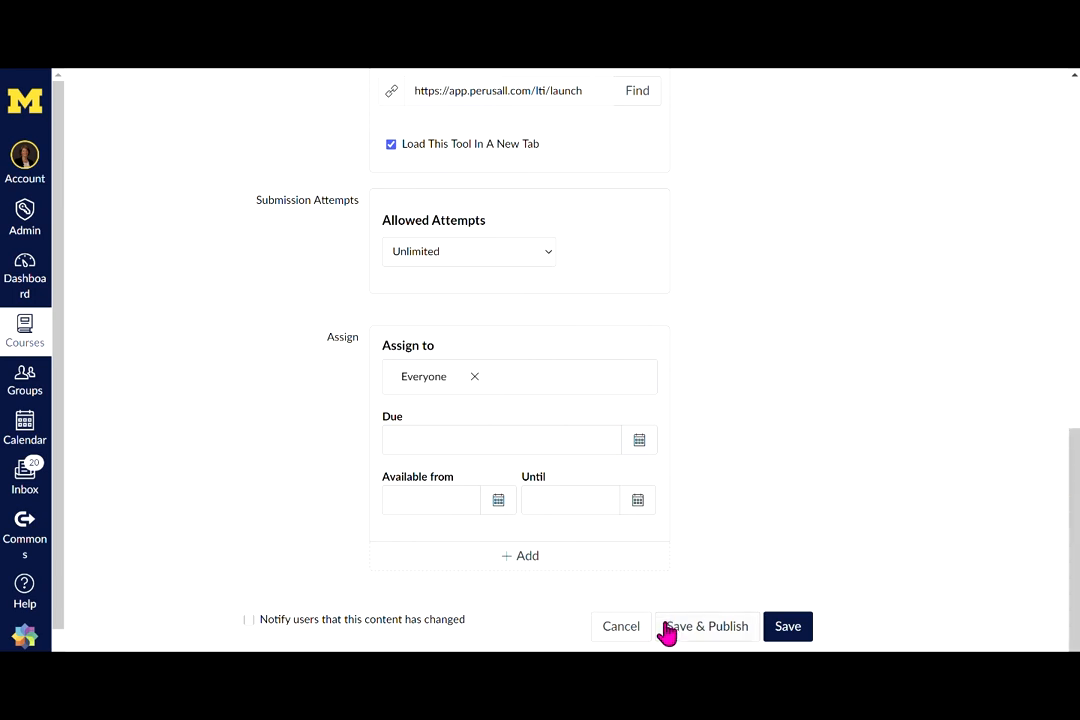
pyautogui.click(700, 634)
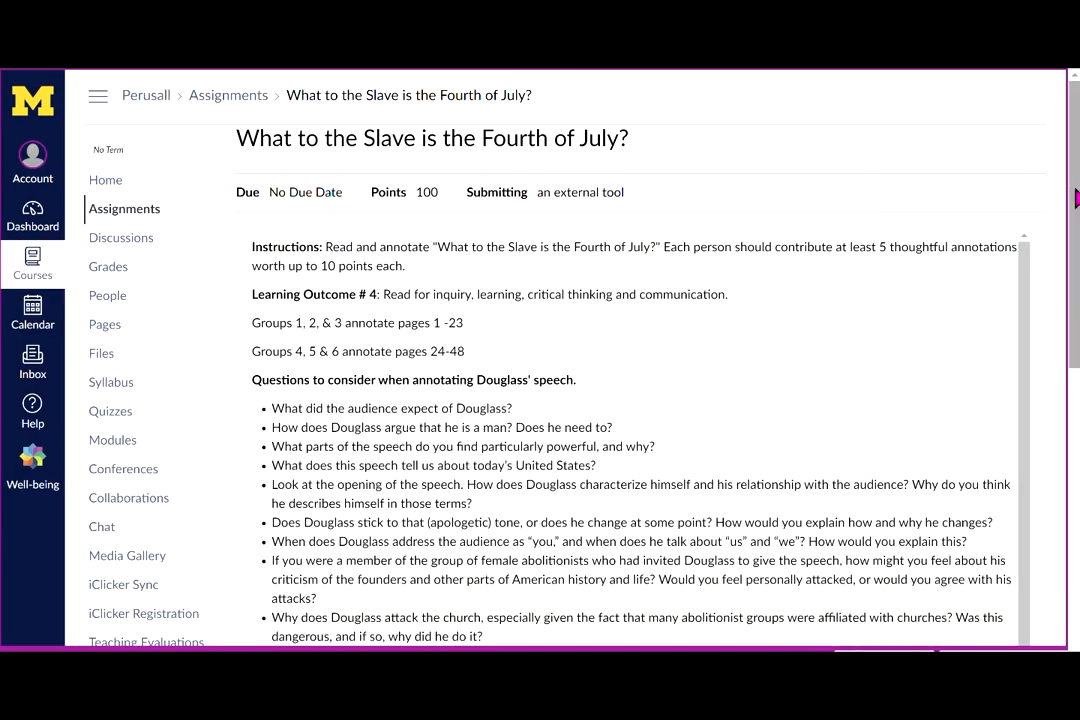
# Step: Read through the instructions and guiding questions of the "What to the Slave is the Fourth of July?" assignment in Canvas
pyautogui.scroll(-5, 1077, 197)
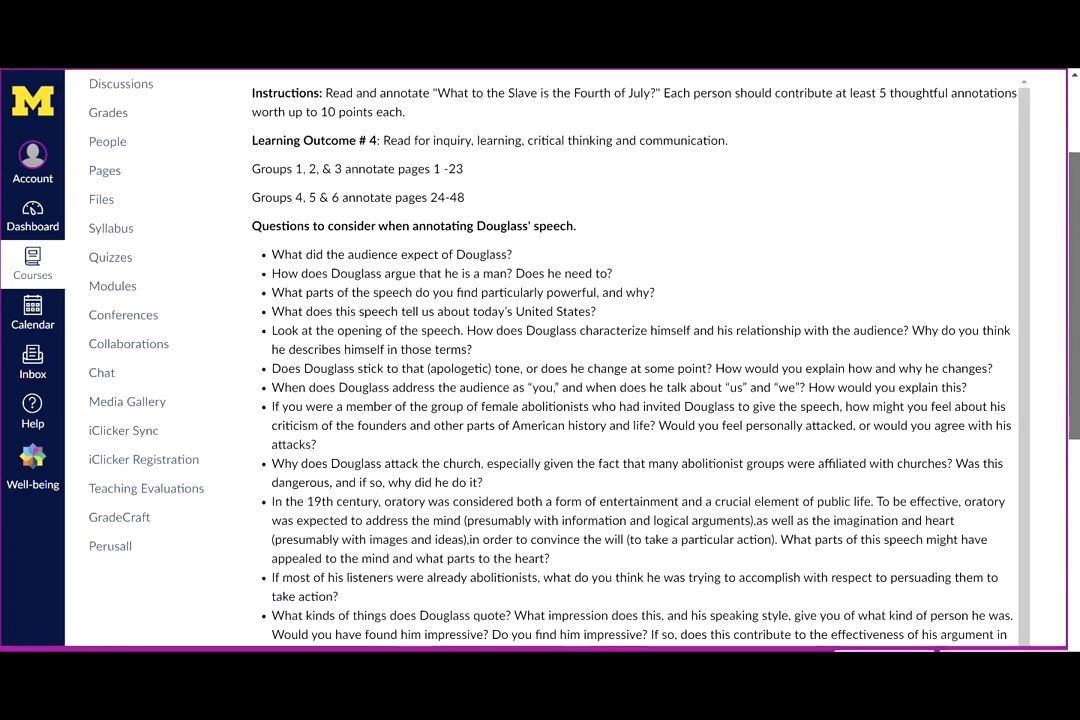
pyautogui.scroll(-2, 640, 250)
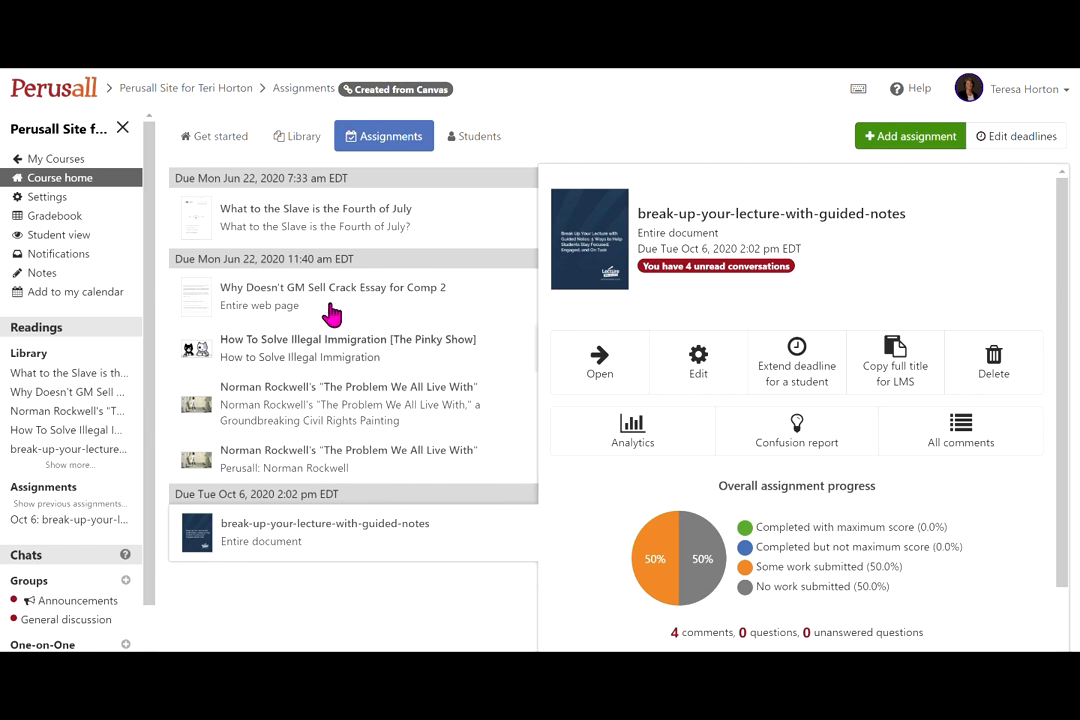
# Step: Open the Perusall Gradebook and check the grade alerts for both students under "How to Solve Illegal Immigration"
pyautogui.click(52, 222)
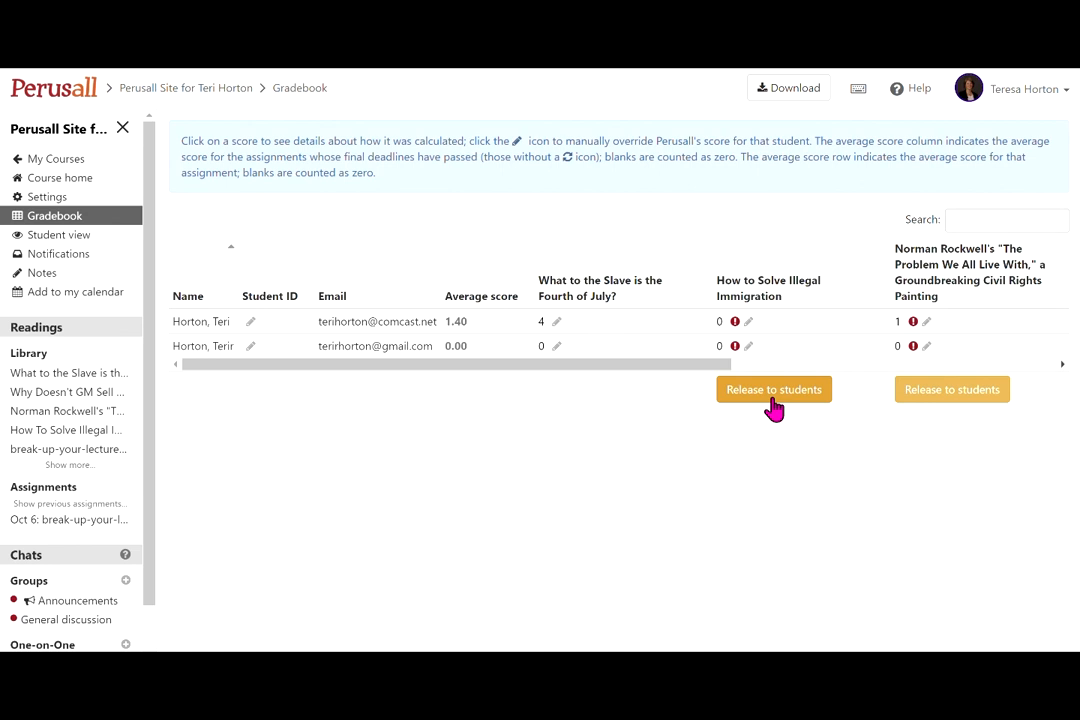
pyautogui.moveTo(735, 328)
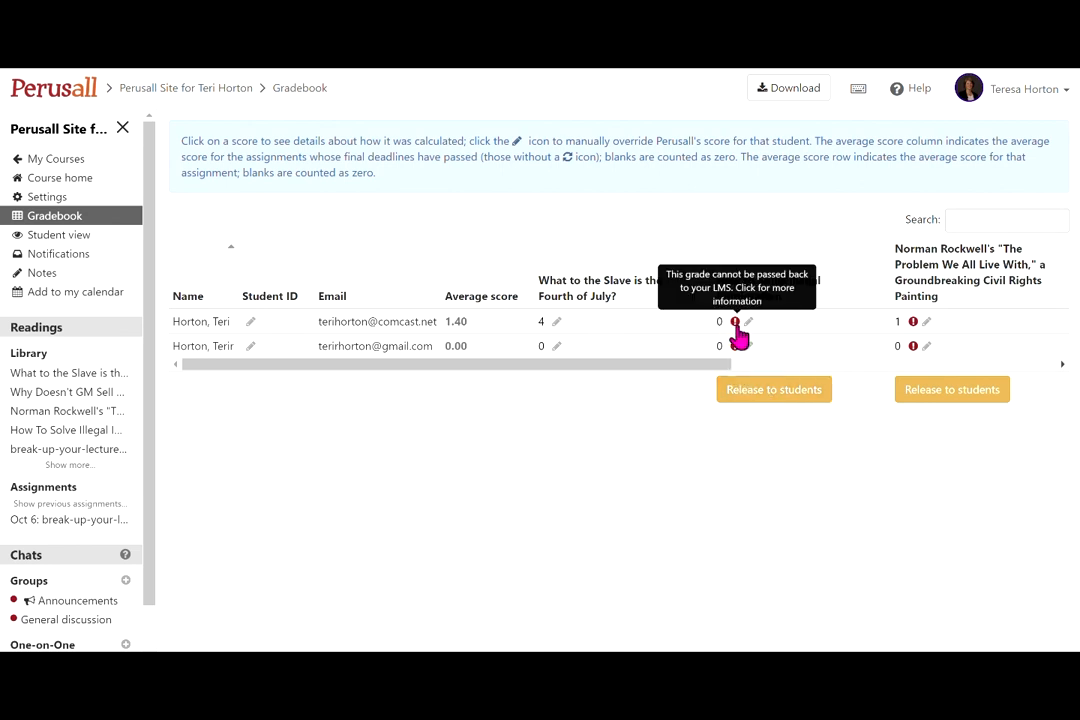
pyautogui.moveTo(737, 352)
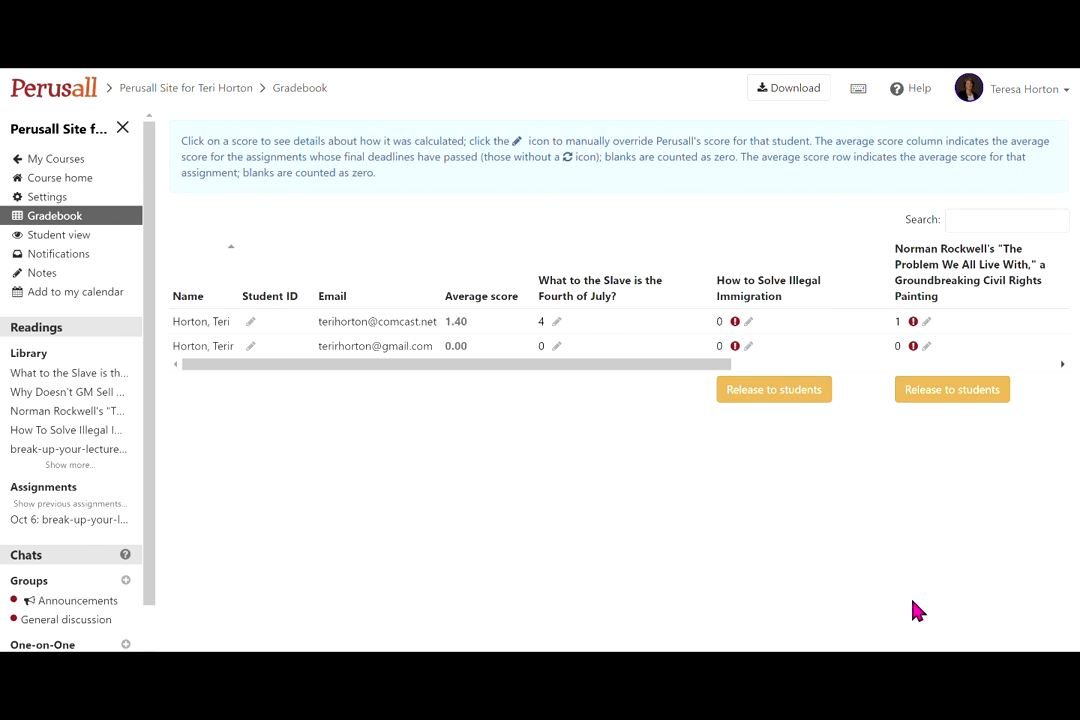
pyautogui.hotkey('alt', 'Tab')
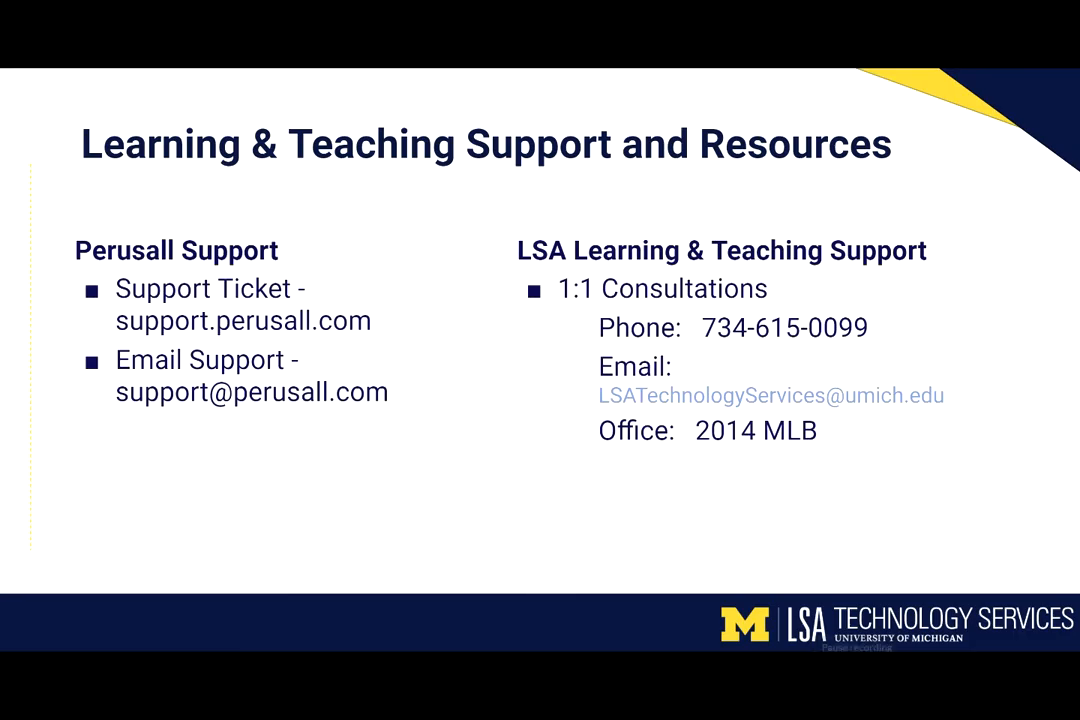